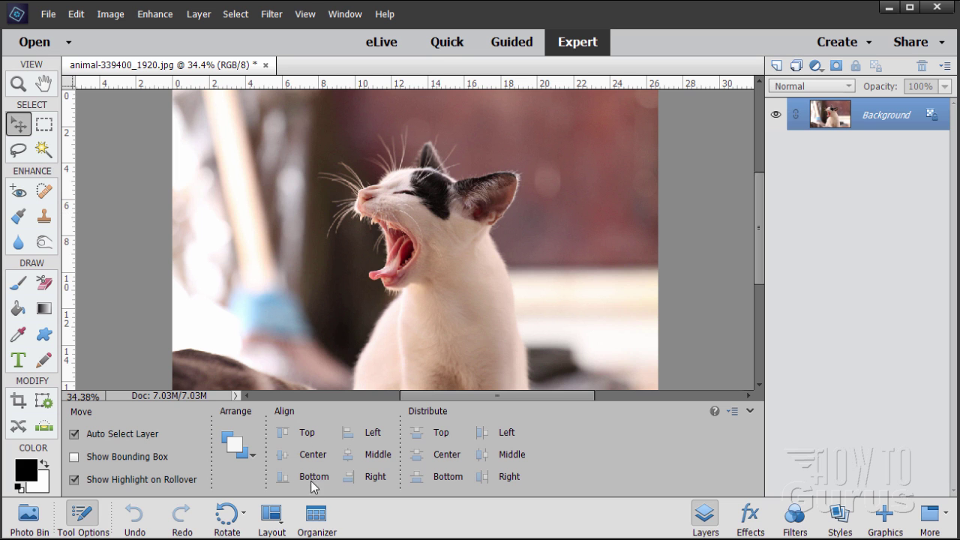
Switch to Acrobat showing adobe_pse_keyboard_shortcuts.pdf in front of the cat photo.
key("alt+Tab")
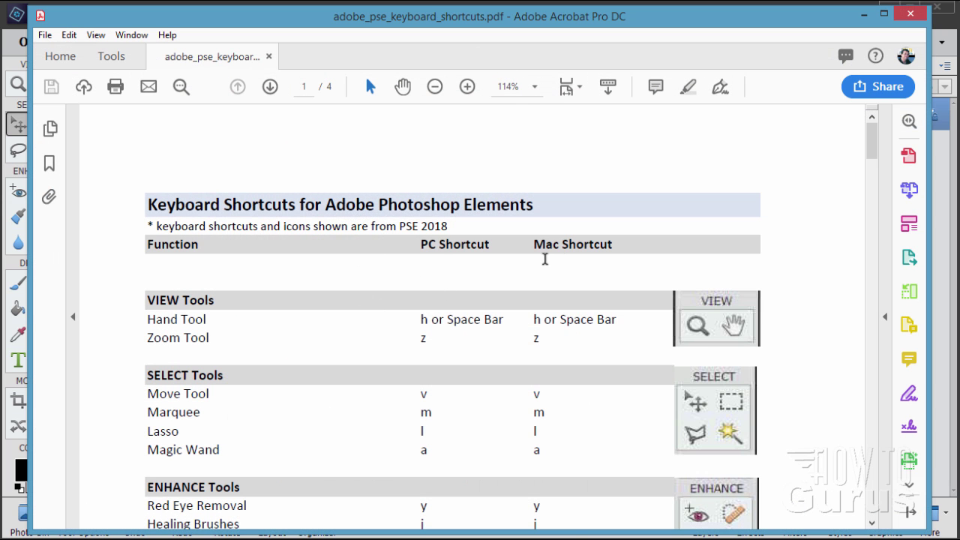
Scroll down through the shortcut PDF's tool tables and back up a little.
scroll(488, 263, "down", 3)
scroll(488, 262, "down", 15)
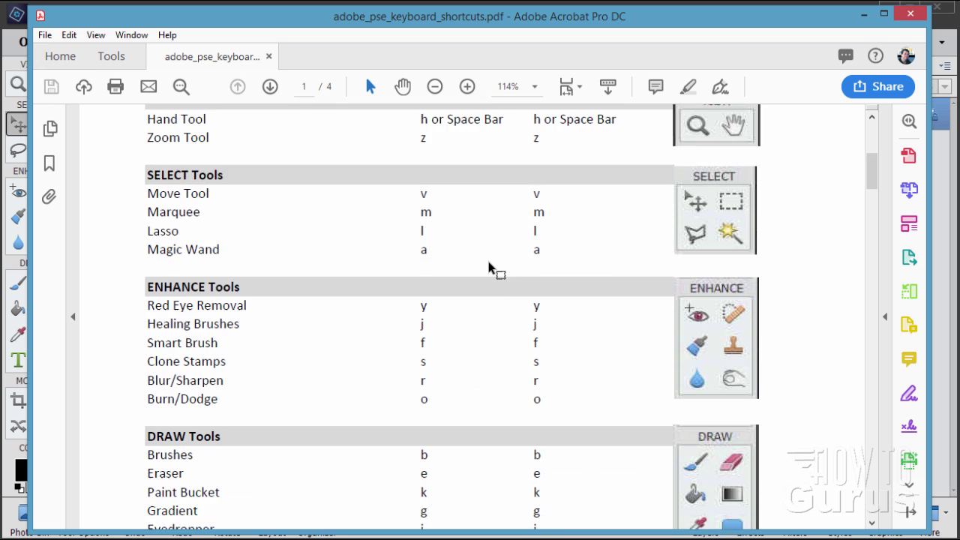
scroll(489, 267, "down", 20)
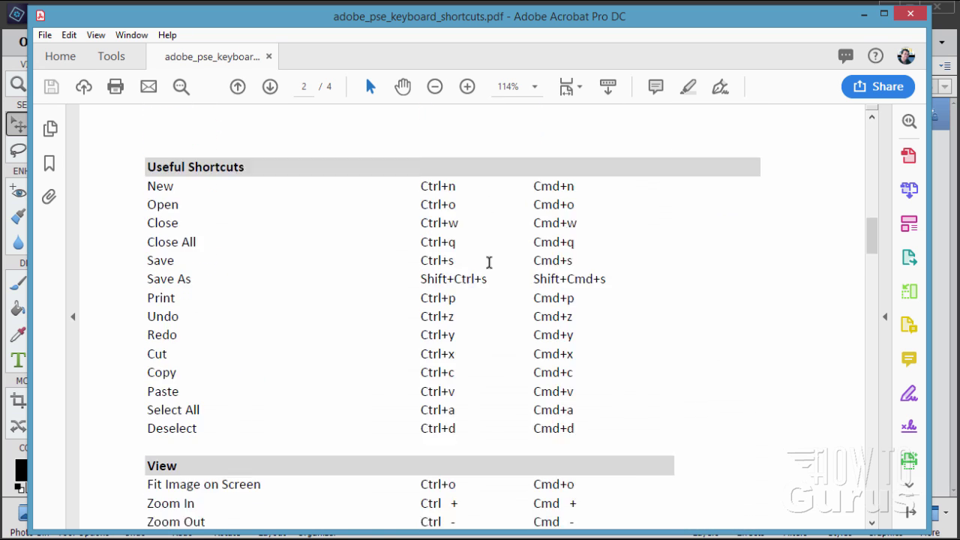
scroll(489, 266, "down", 20)
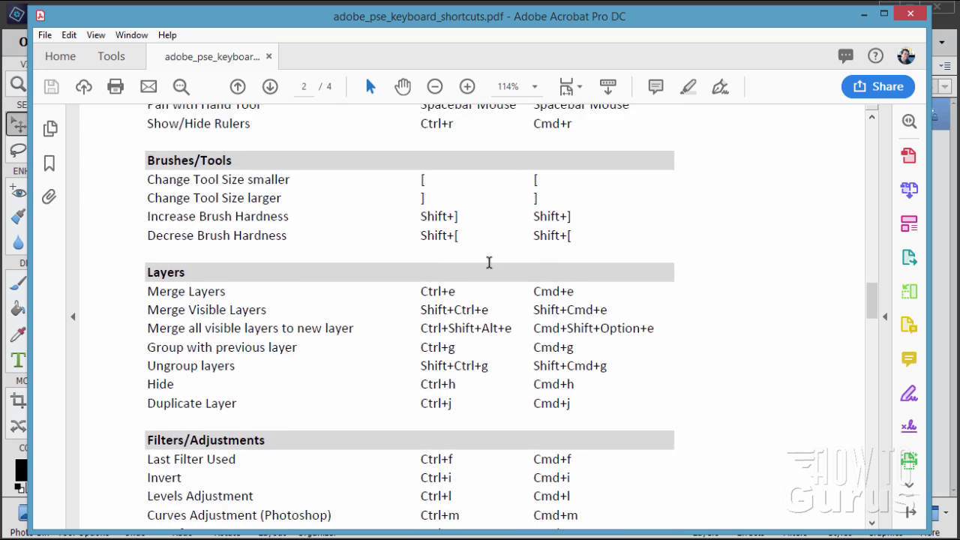
scroll(489, 267, "up", 20)
scroll(488, 266, "up", 4)
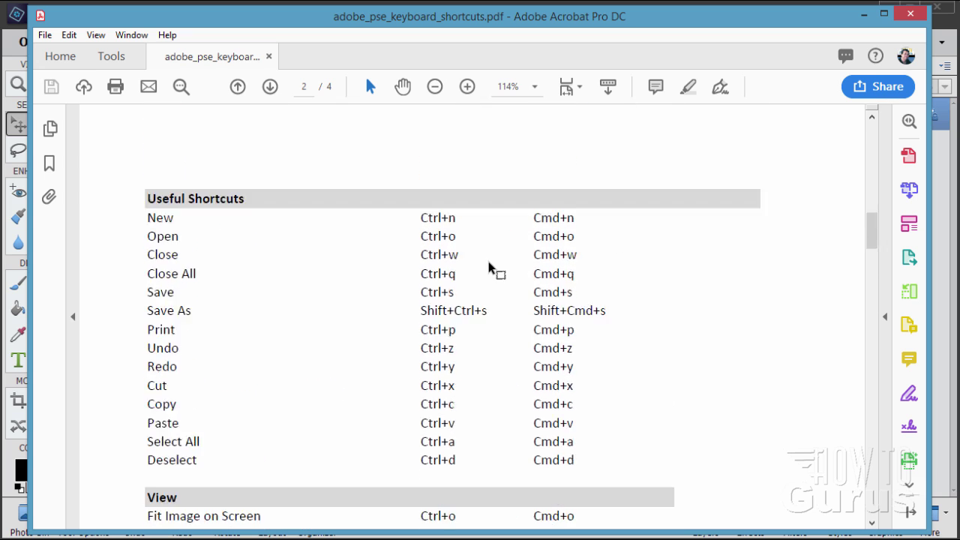
Return to Photoshop Elements and set the foreground colour to red d91f1f.
left_click(864, 14)
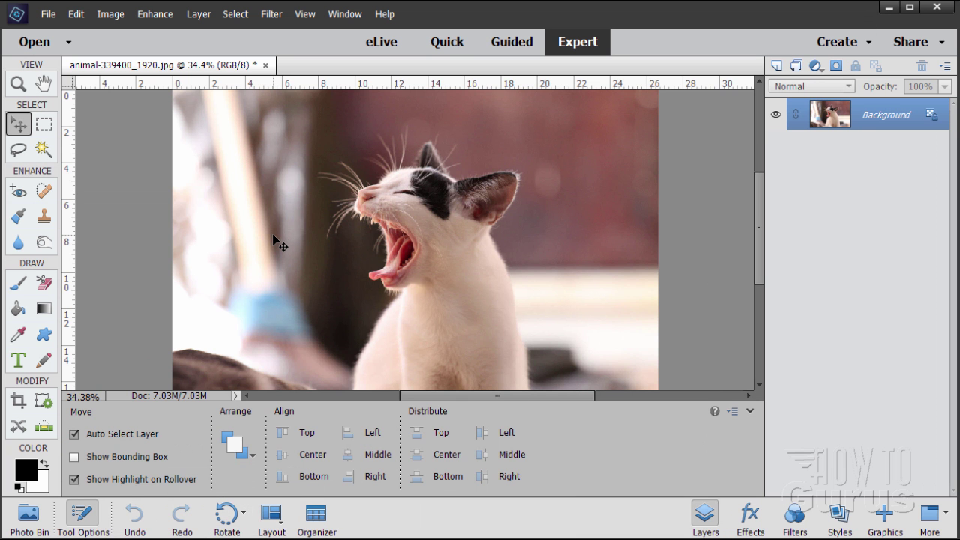
left_click(29, 479)
left_click(395, 221)
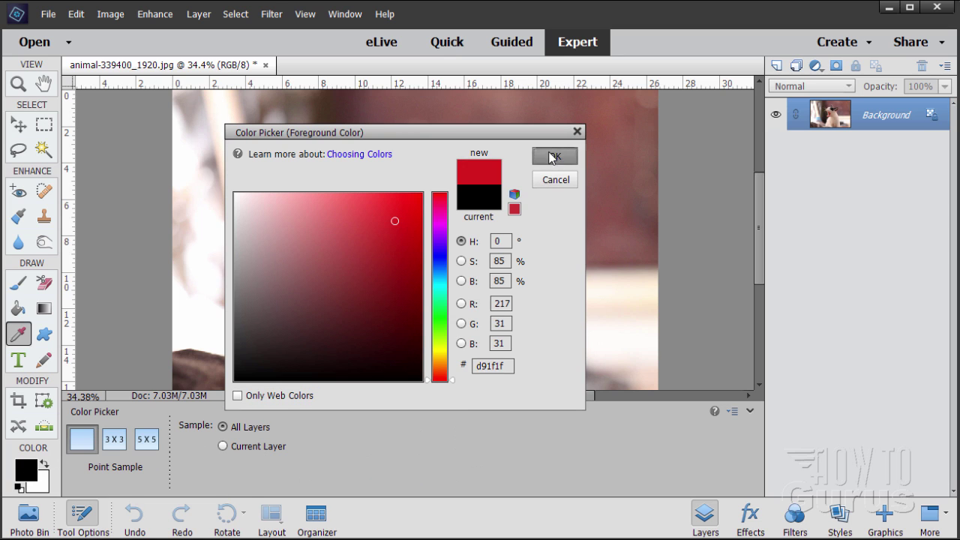
left_click(554, 157)
Set the background colour to a bright green.
left_click(41, 486)
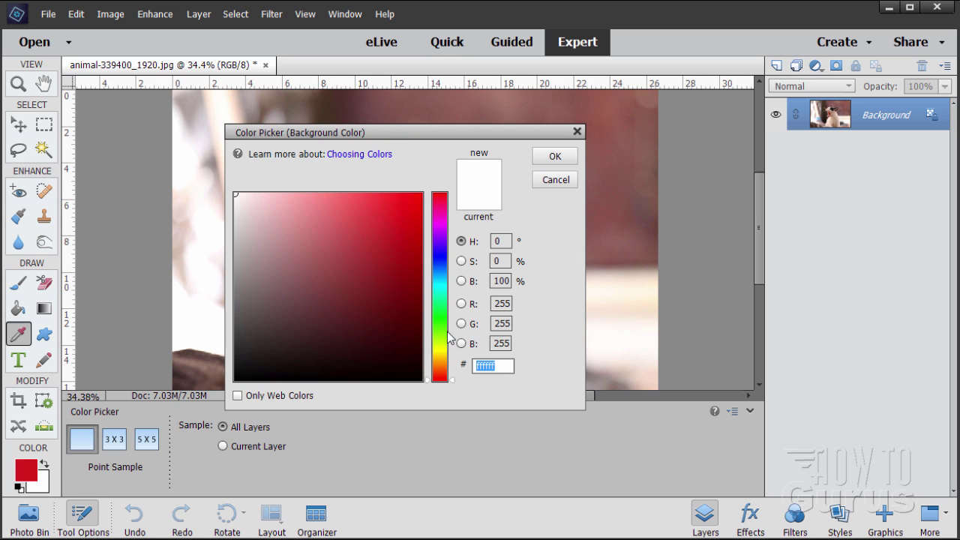
left_click(442, 334)
left_click(412, 201)
left_click(555, 156)
key("v")
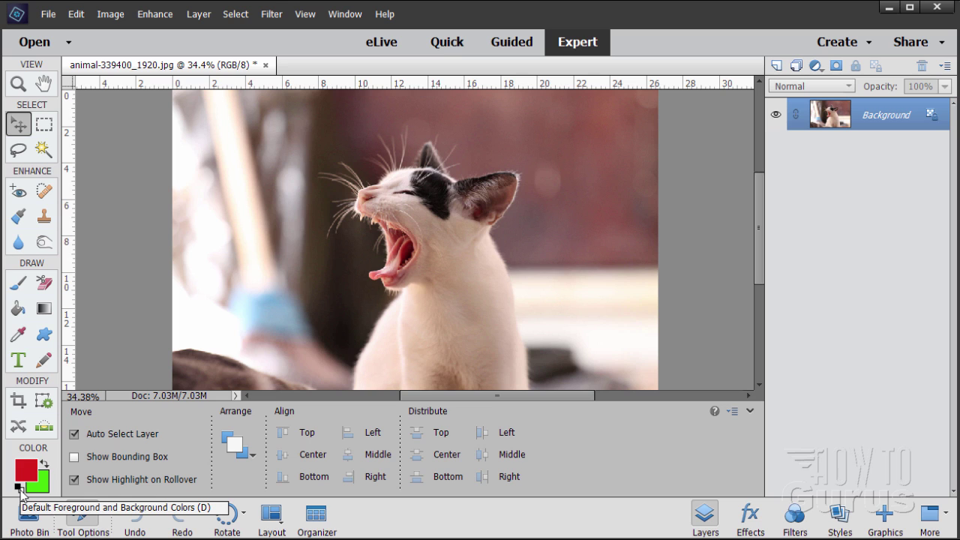
Reset to default colours with D, then swap repeatedly with X, ending black over white.
key("d")
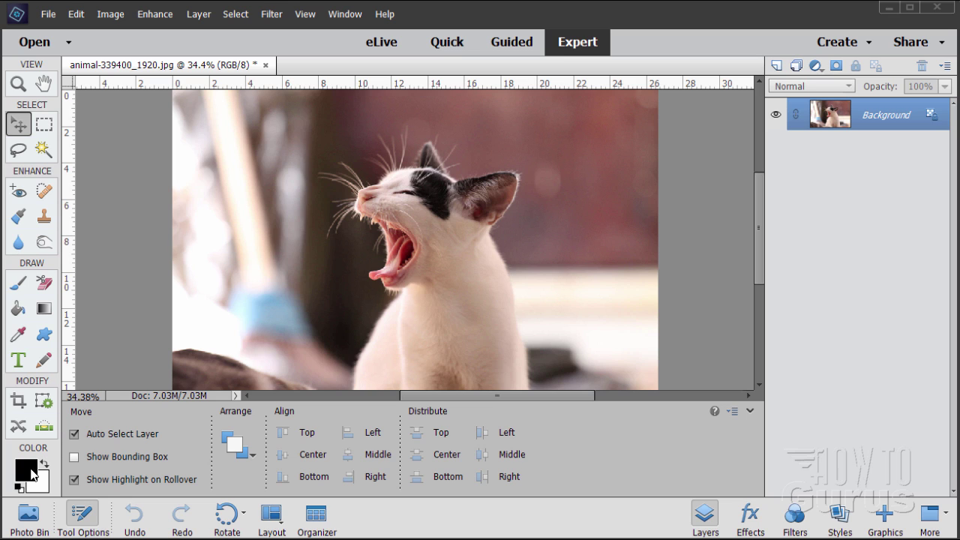
key("x")
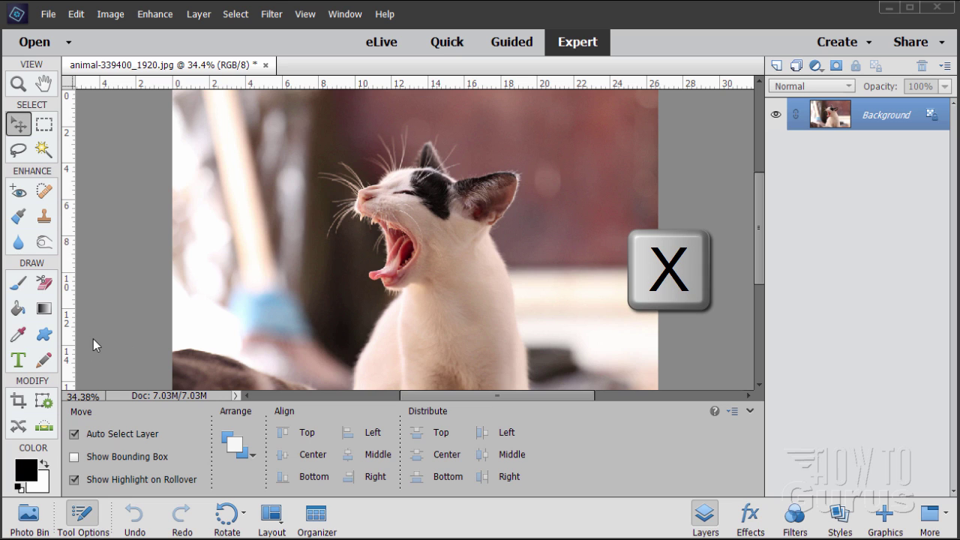
key("x")
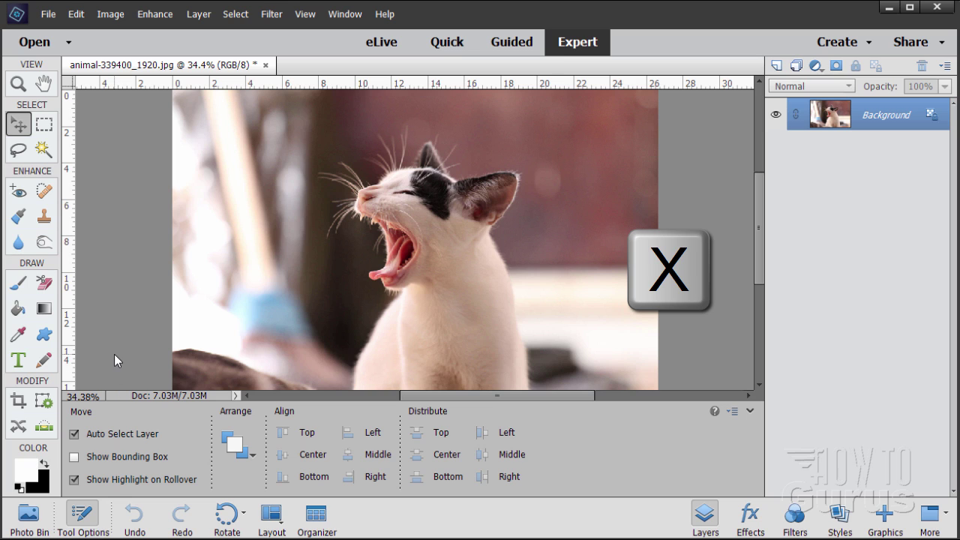
key("x")
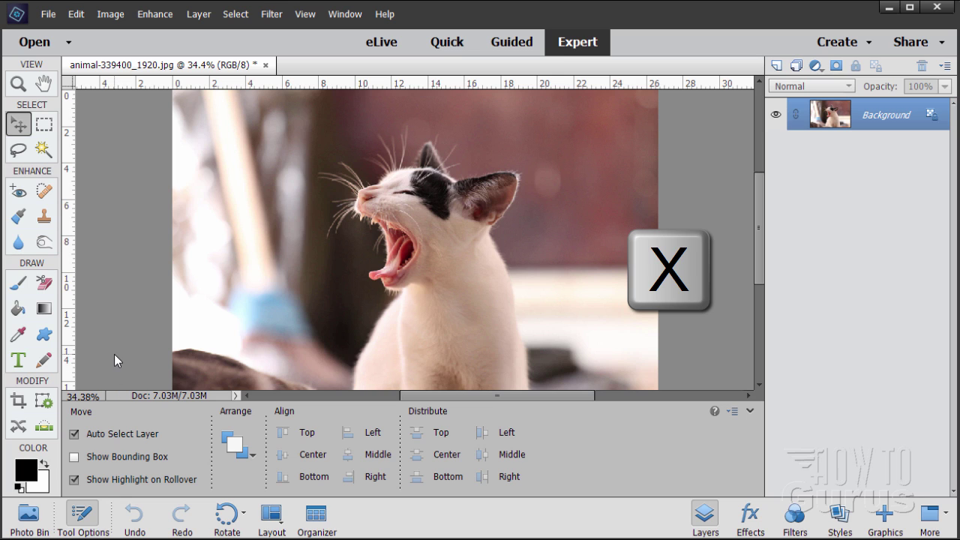
key("x")
key("x")
key("x")
key("x")
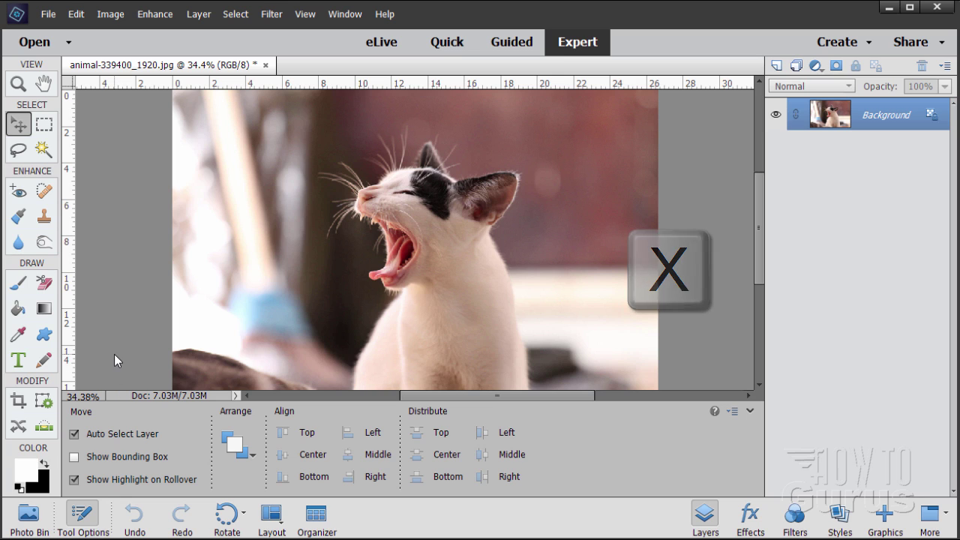
key("x")
key("x")
key("x")
key("x")
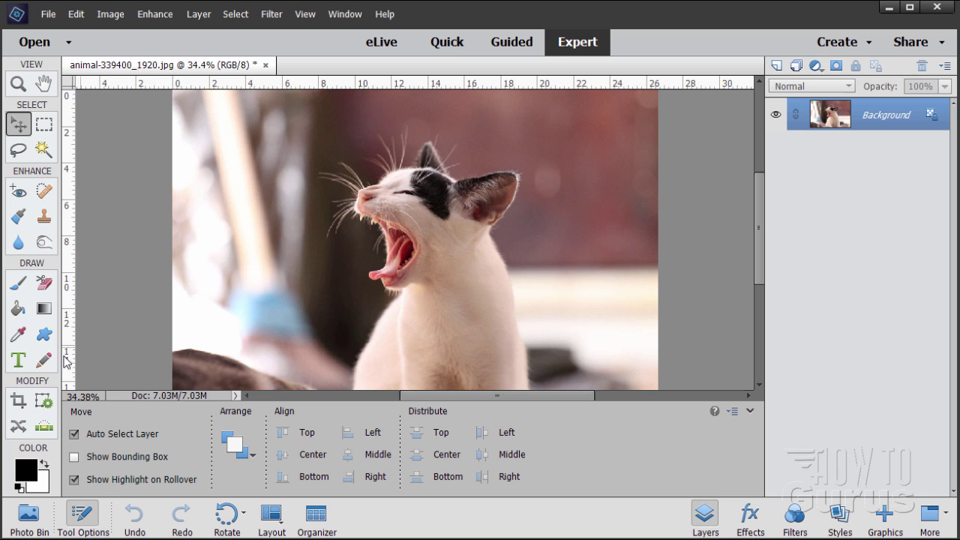
left_click(19, 361)
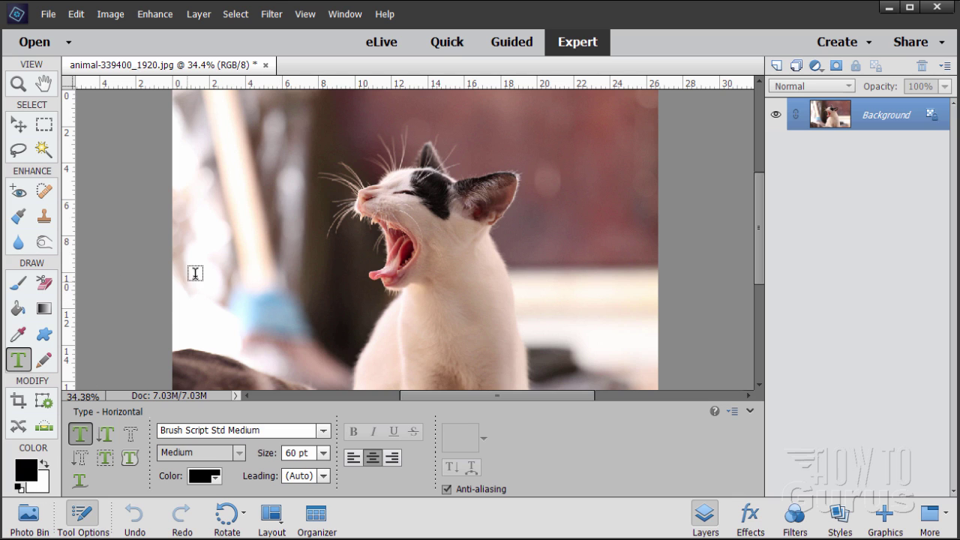
left_click(214, 271)
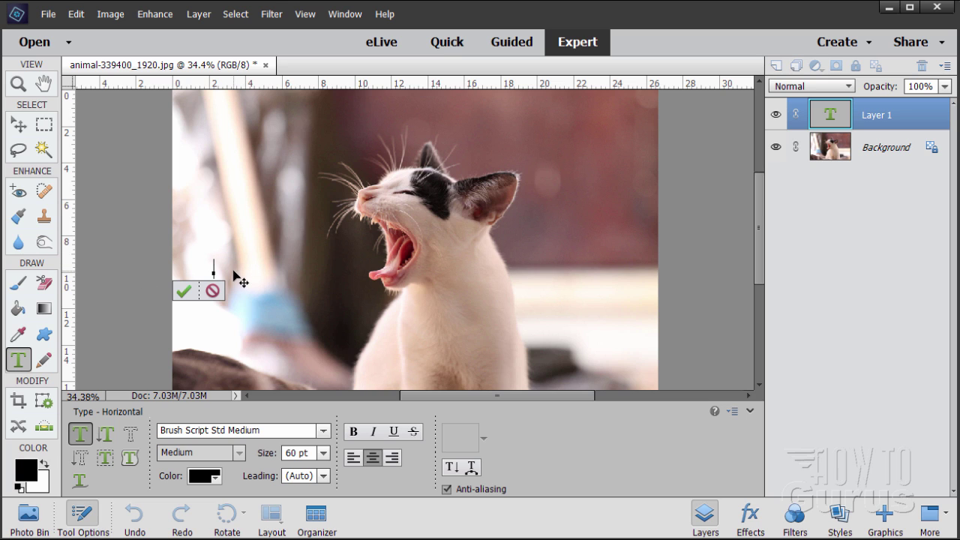
type("dd")
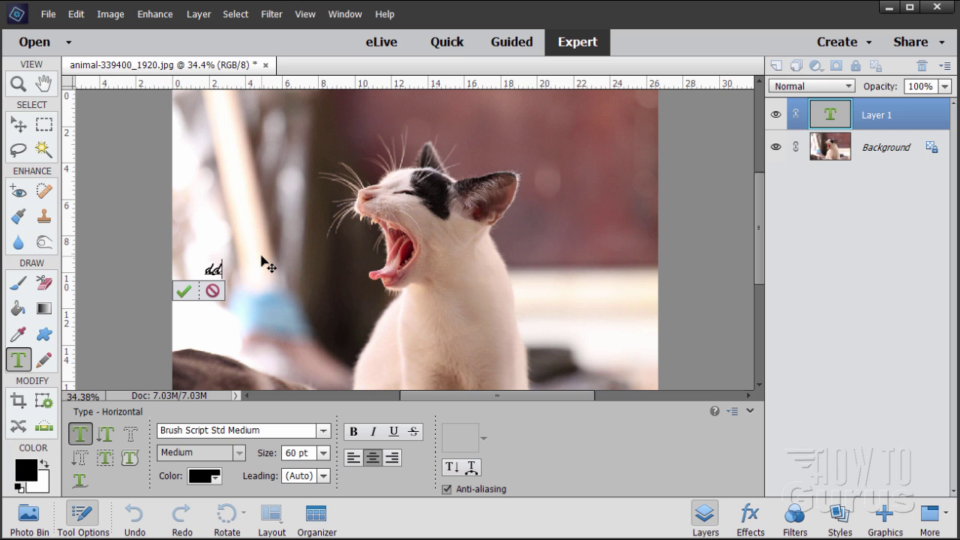
type("dddd")
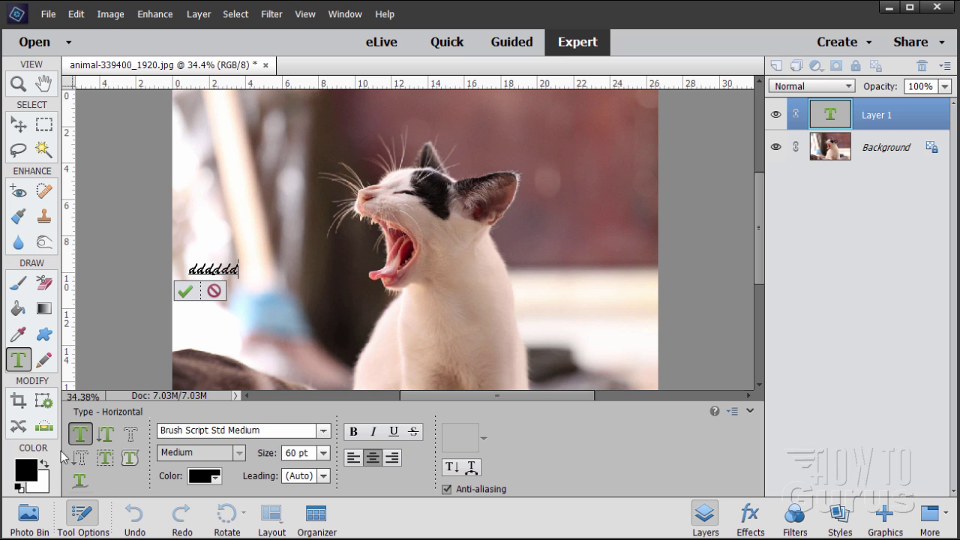
type("x")
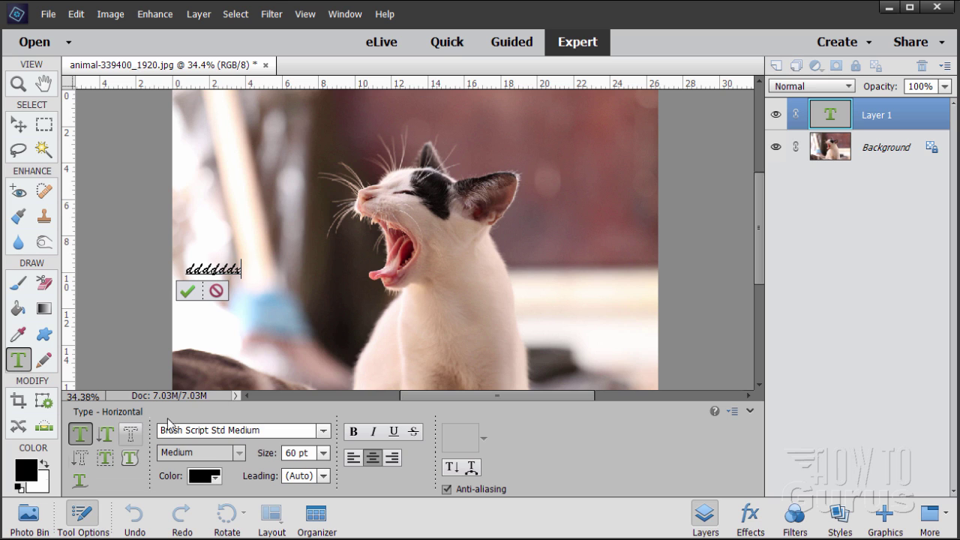
type("xxx")
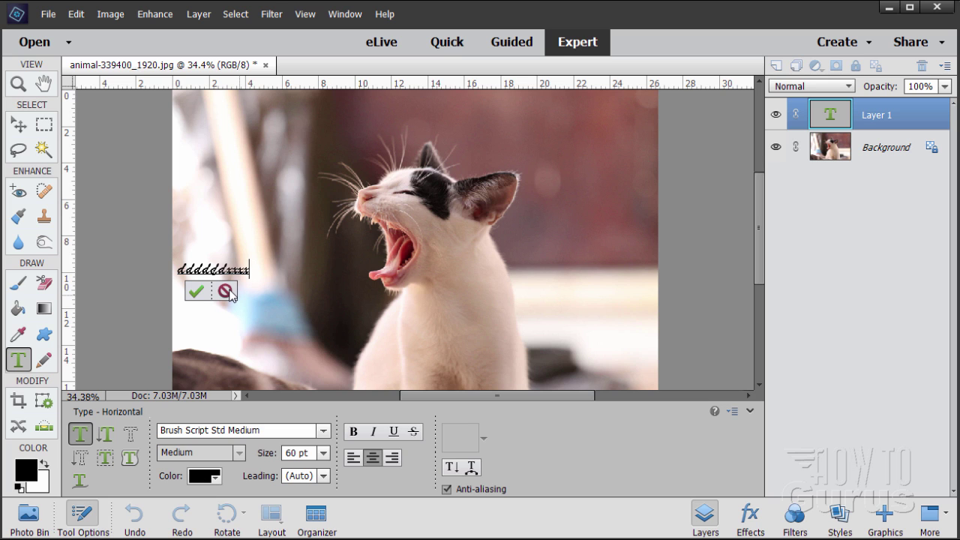
left_click(226, 291)
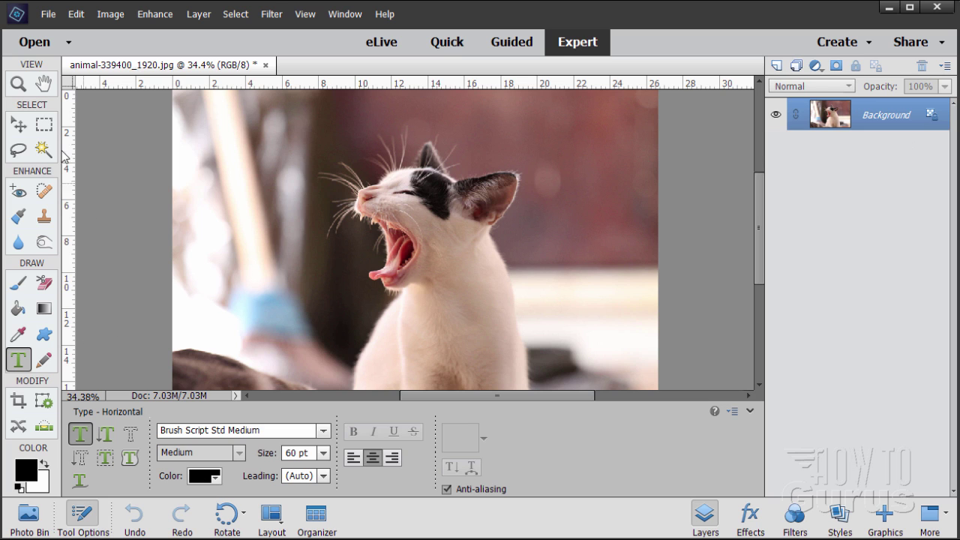
left_click(19, 125)
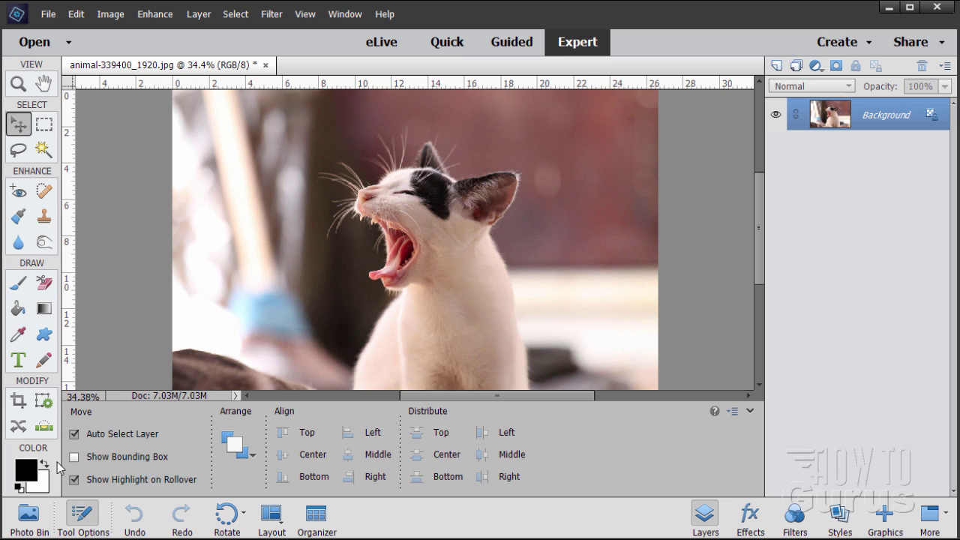
Reset colours to default black and white with D, then swap them with X.
key("d")
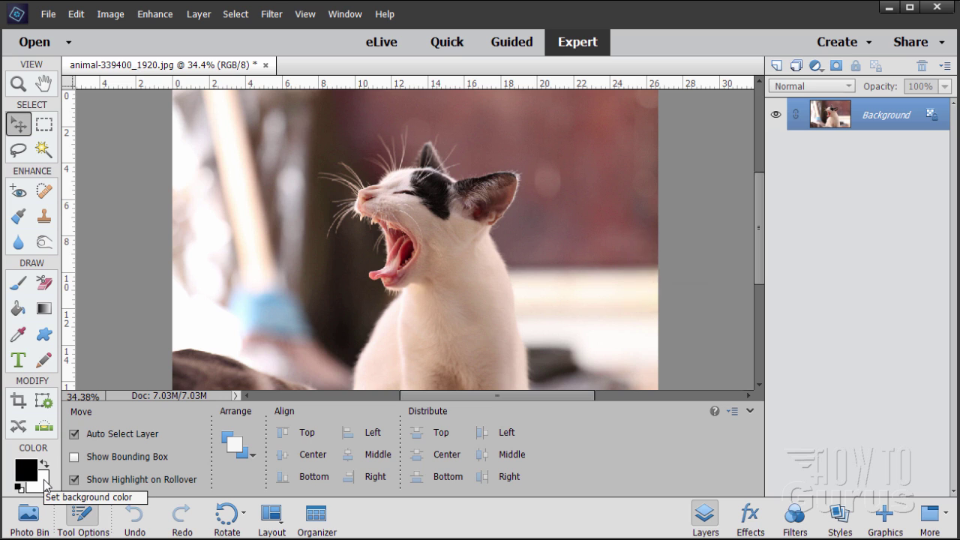
key("x")
key("x")
key("x")
key("x")
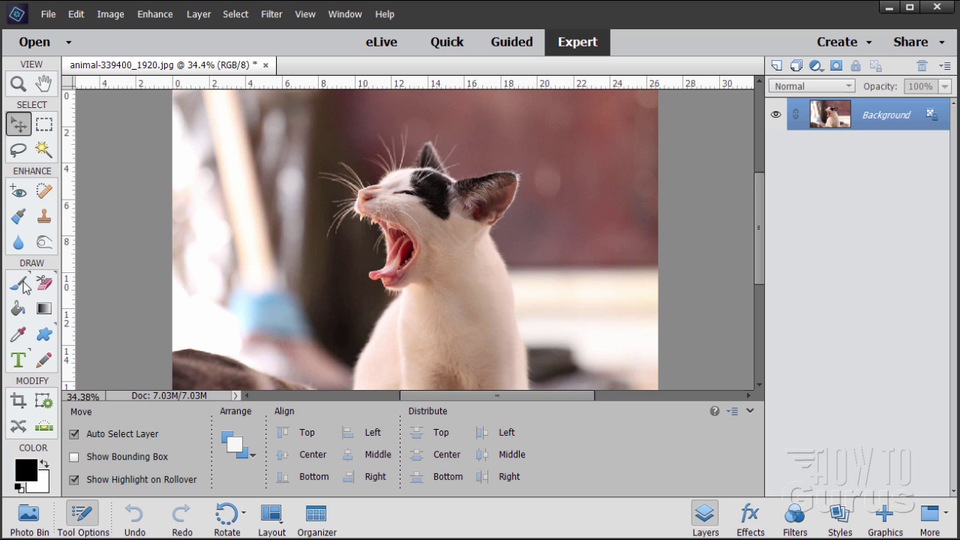
key("b")
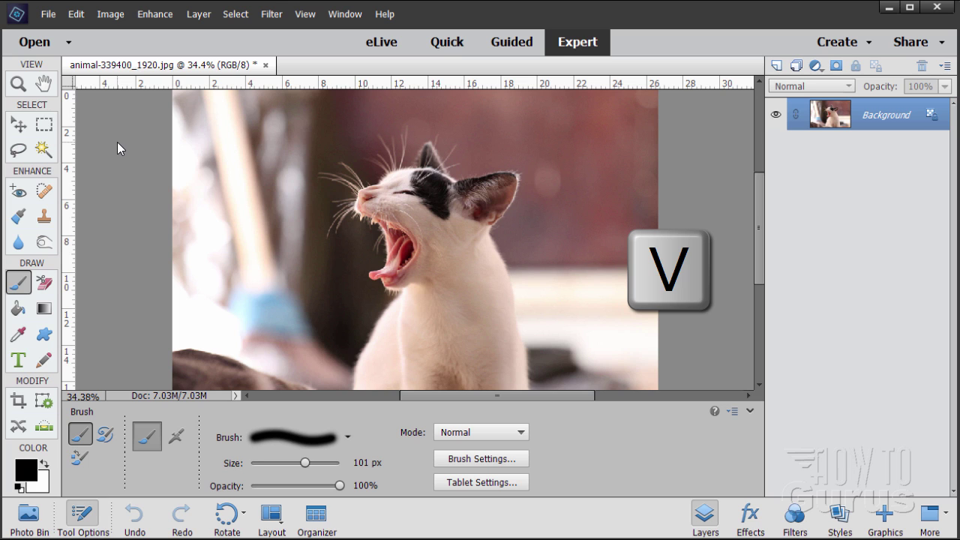
key("v")
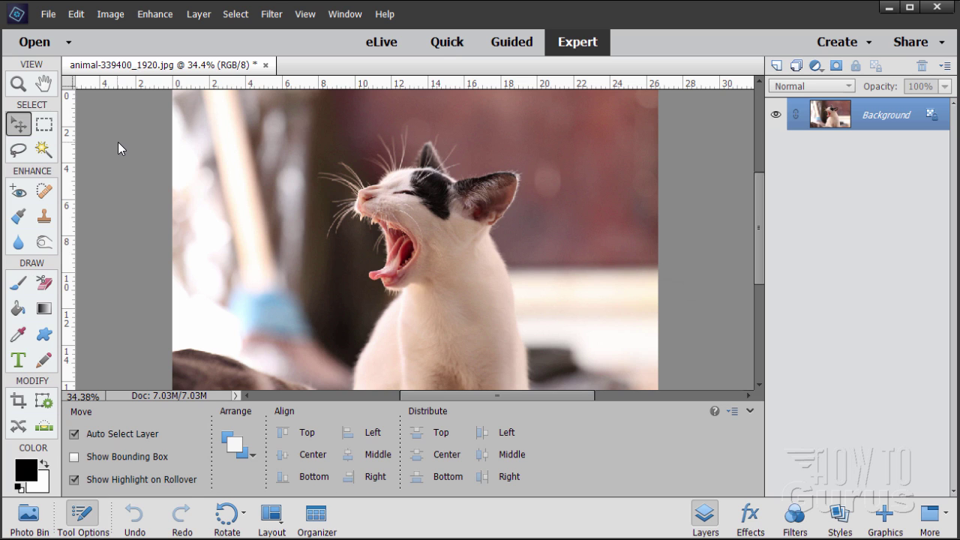
key("b")
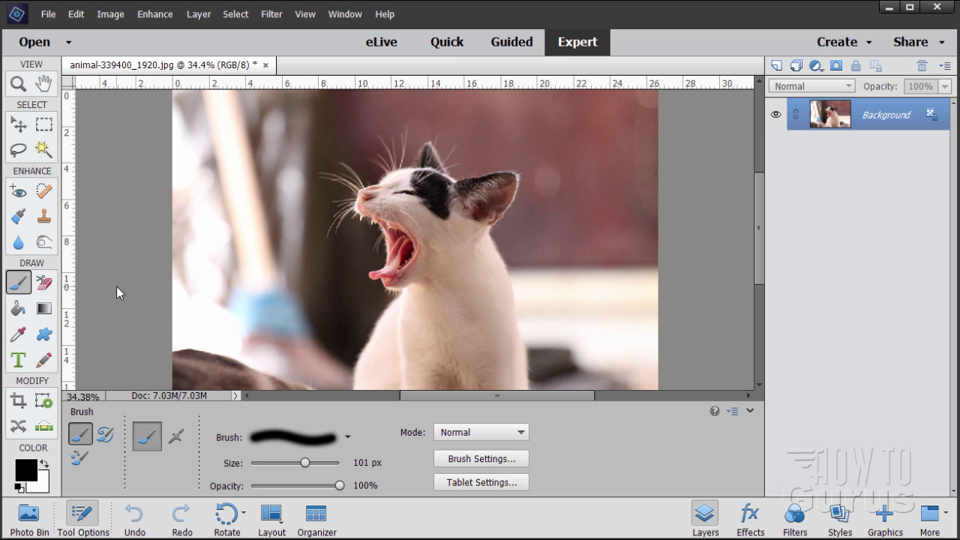
Cycle the Brush, Impressionist and Color Replacement brushes with B, then choose Horizontal Type.
key("b")
key("b")
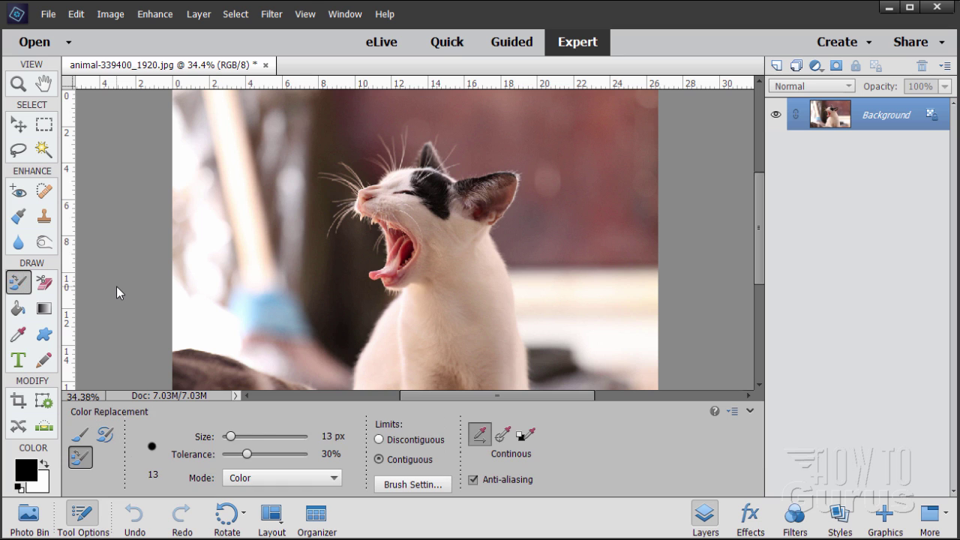
key("b")
key("b")
key("b")
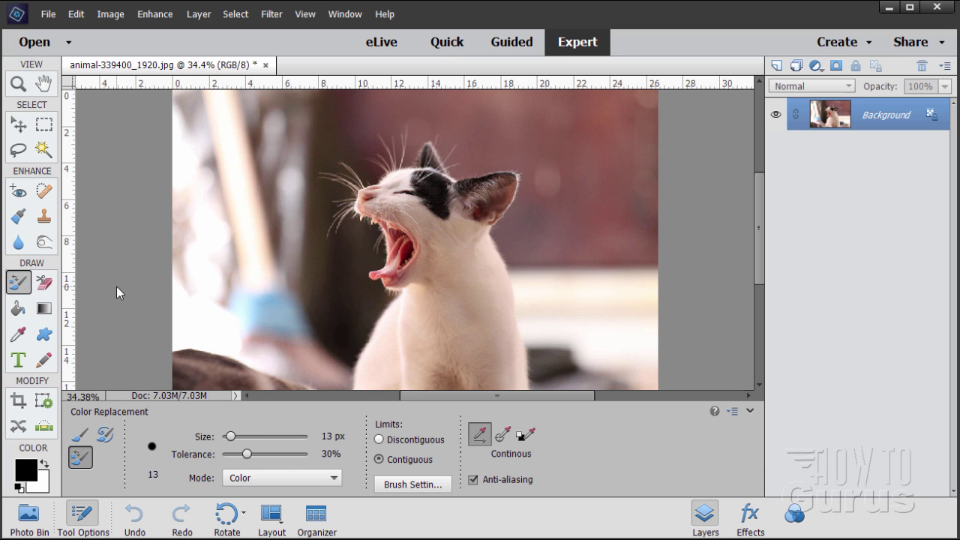
key("b")
key("b")
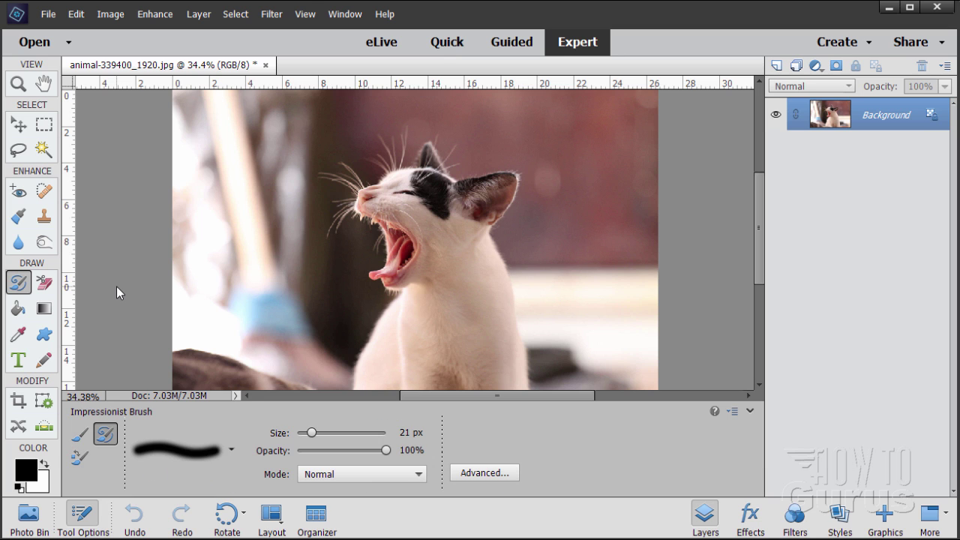
key("b")
key("b")
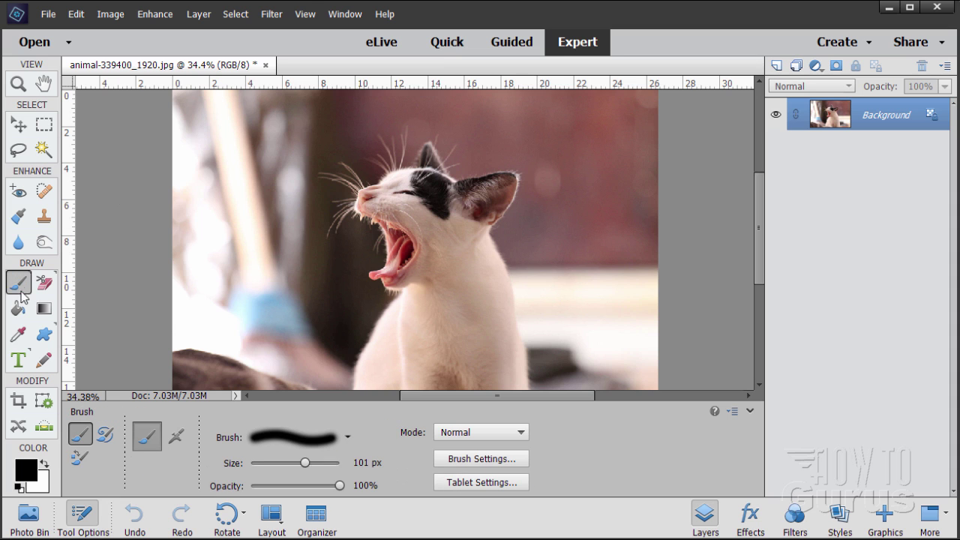
key("b")
key("b")
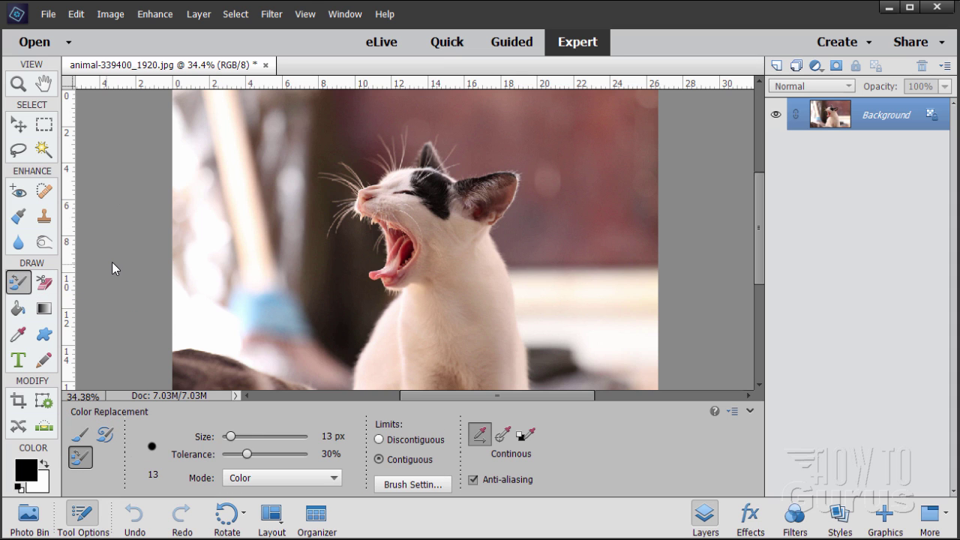
key("b")
left_click(22, 360)
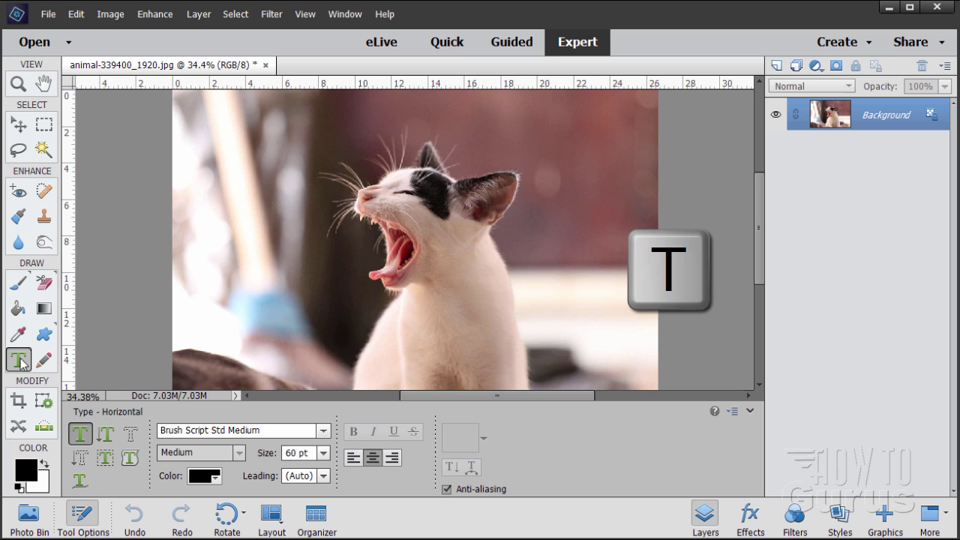
Cycle through all Type tool variants with T, back round to horizontal text.
key("t")
key("t")
key("t")
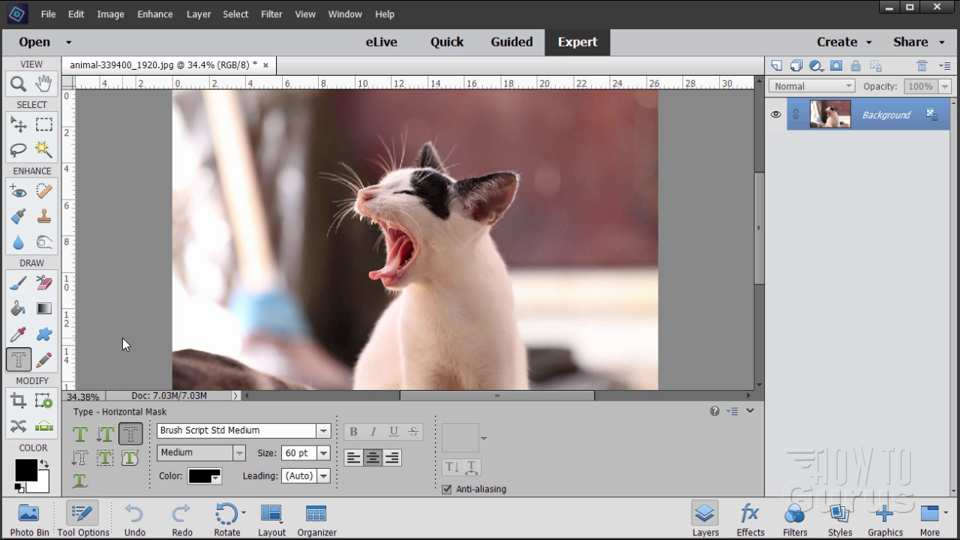
key("t")
key("t")
key("t")
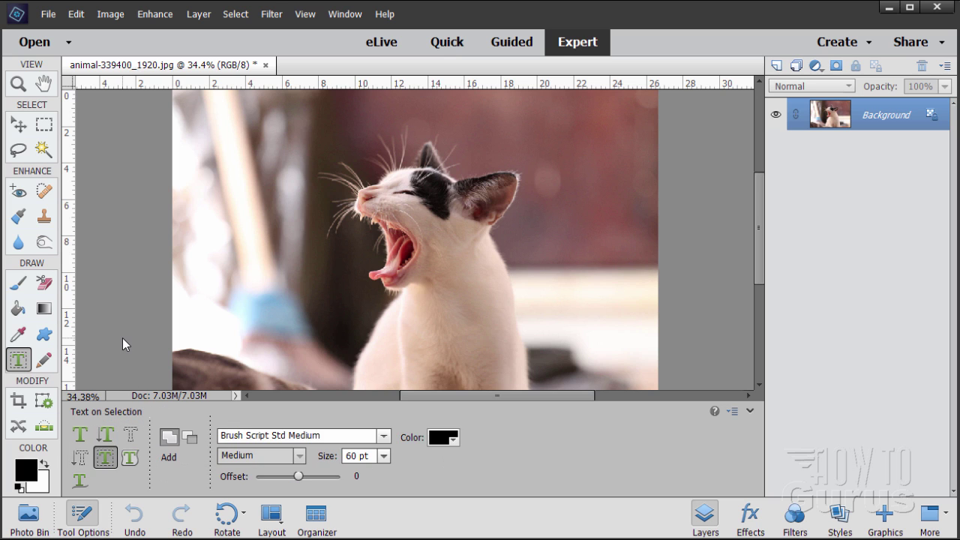
key("t")
key("t")
key("t")
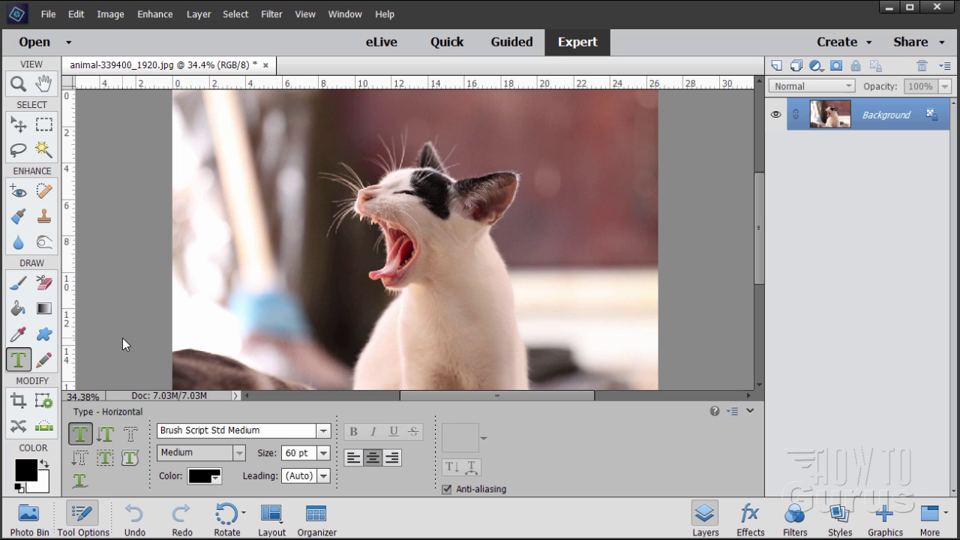
key("t")
key("t")
key("t")
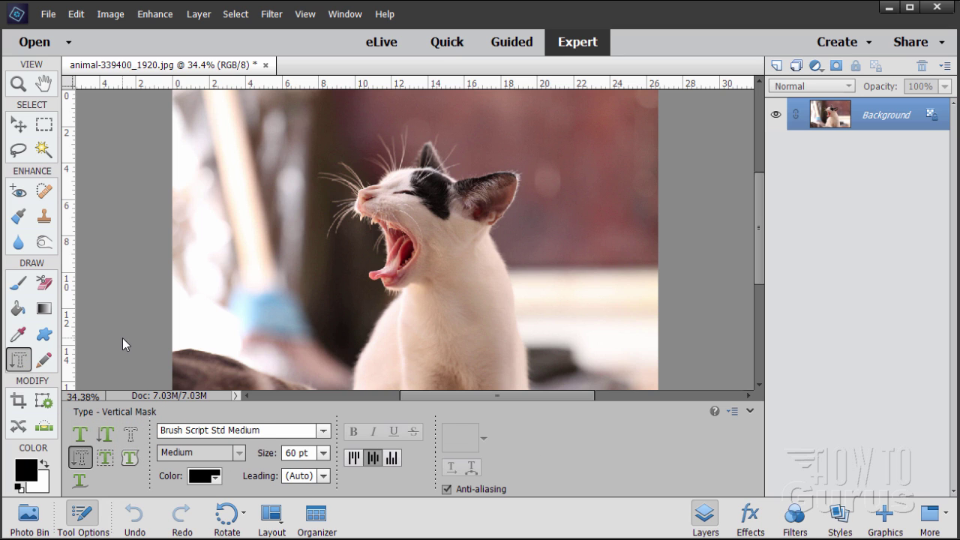
key("t")
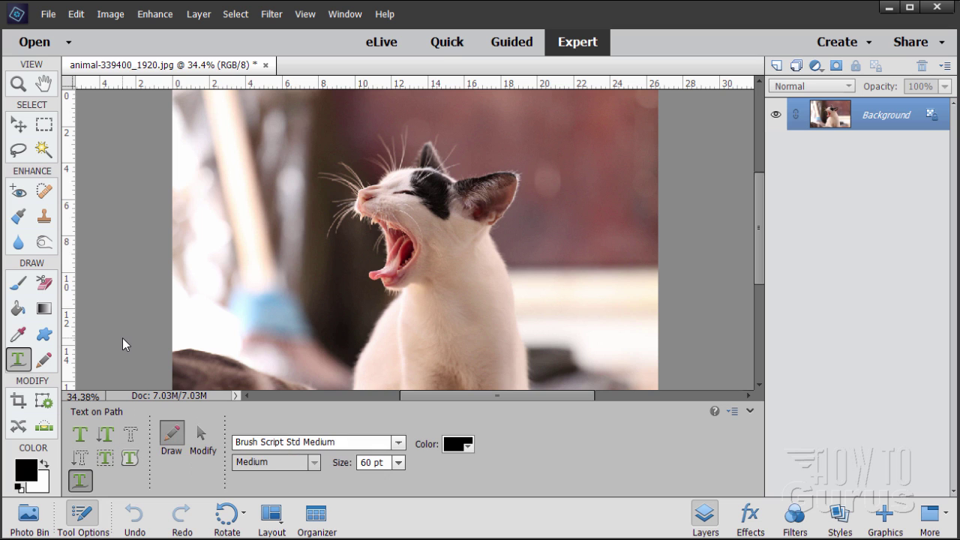
key("t")
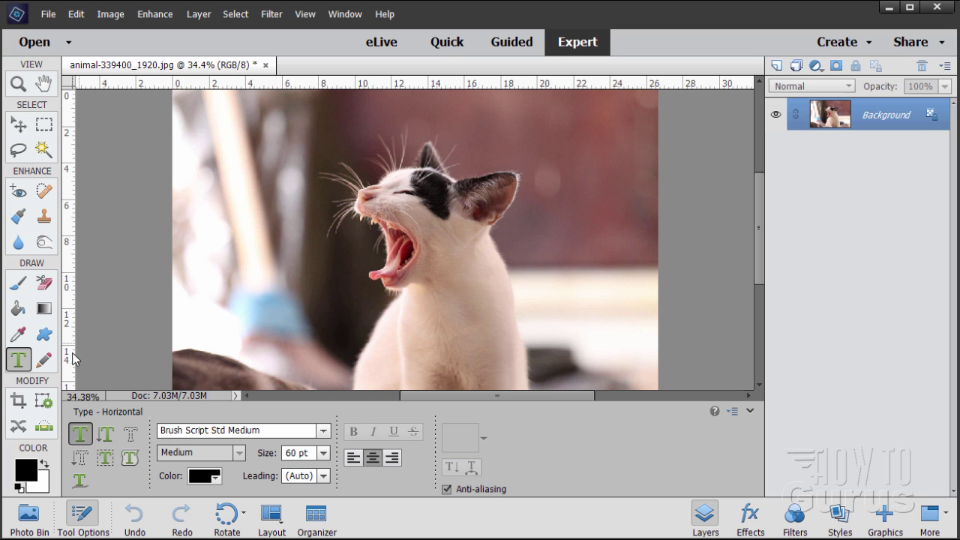
Switch briefly to Move, then return to Type and step to Text on Path with Shift+T.
left_click(17, 126)
key("t")
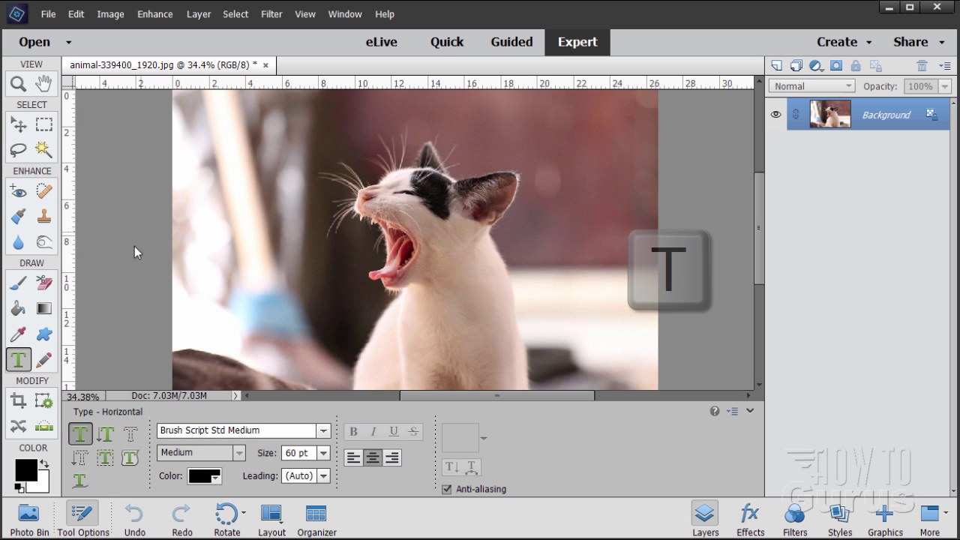
key("shift+t")
key("shift+t")
key("shift+t")
key("shift+t")
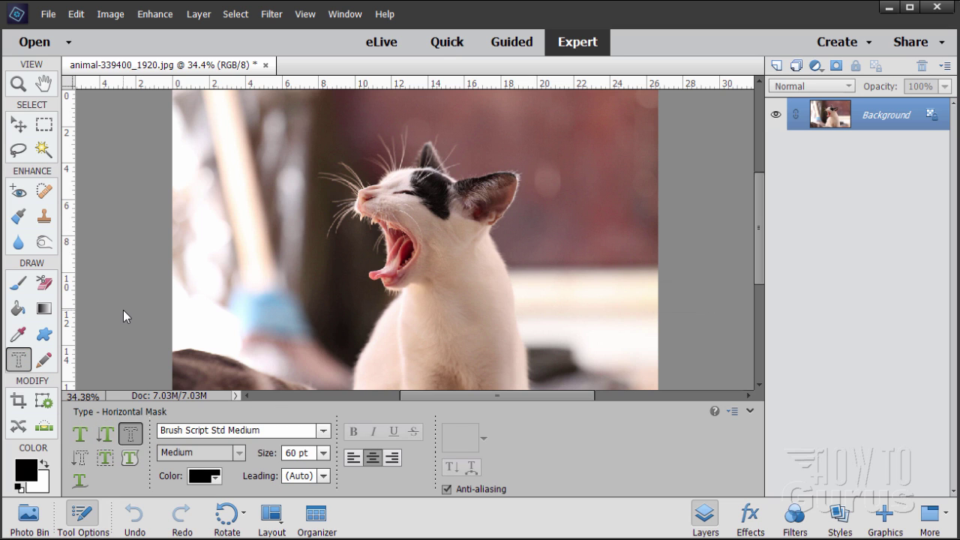
key("shift+t")
key("shift+t")
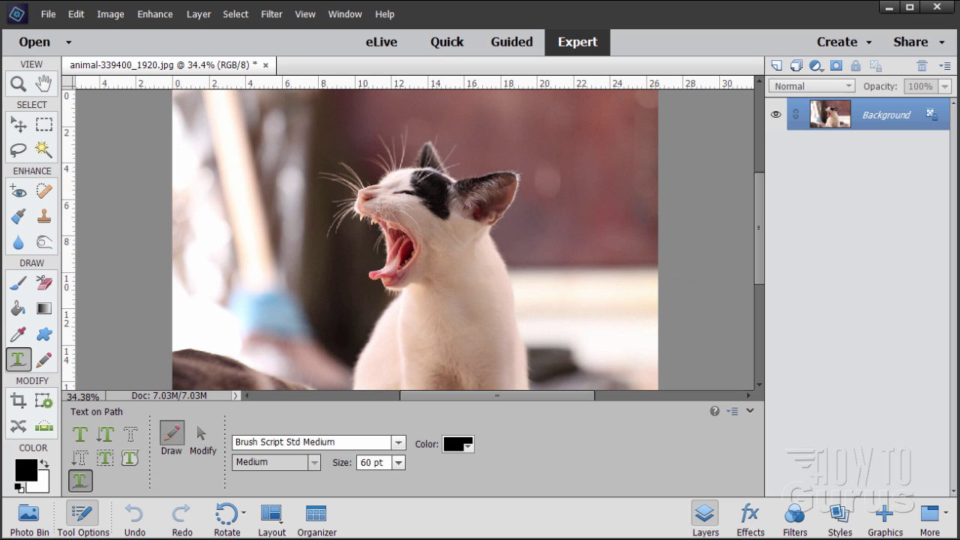
Bring back the shortcuts PDF and scroll to the Useful Shortcuts list on page 2.
key("alt+Tab")
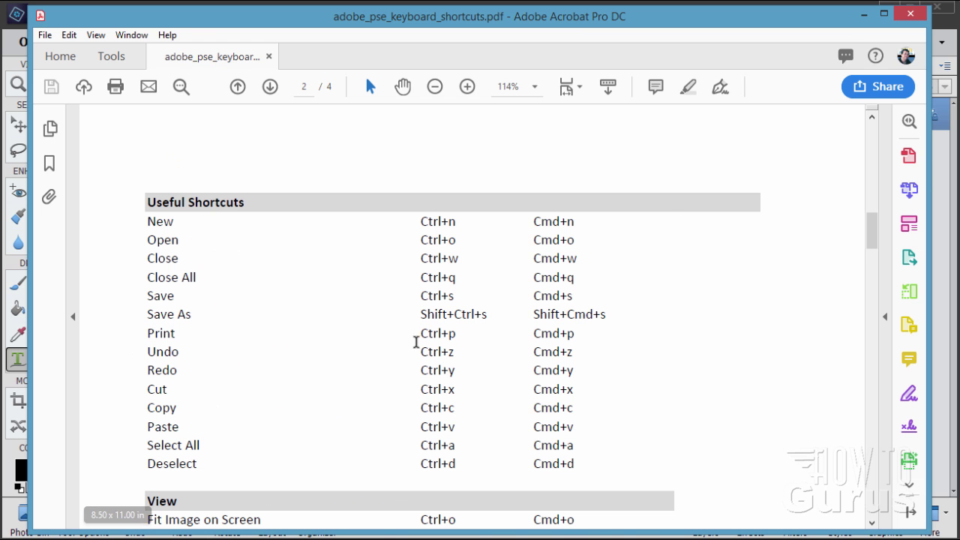
scroll(418, 343, "up", 10)
scroll(418, 341, "up", 6)
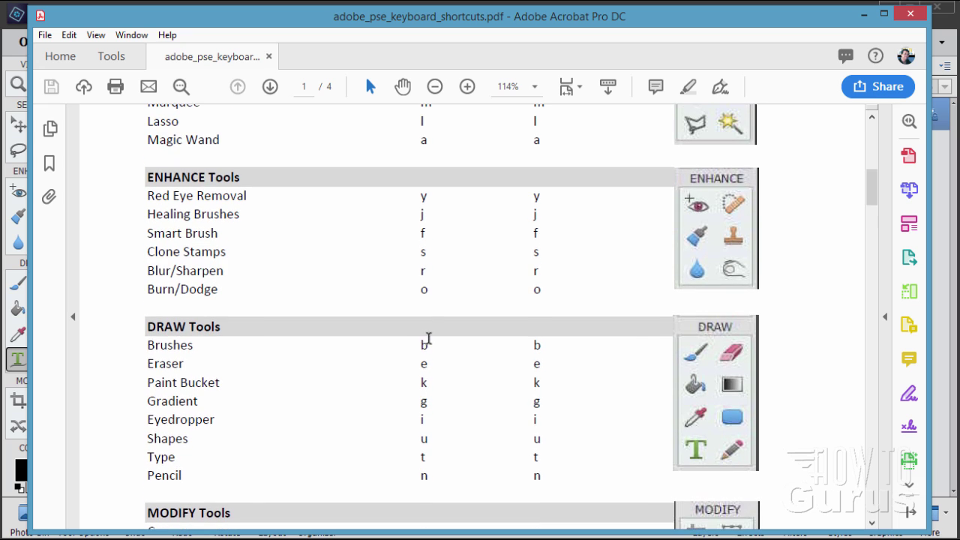
scroll(388, 225, "up", 2)
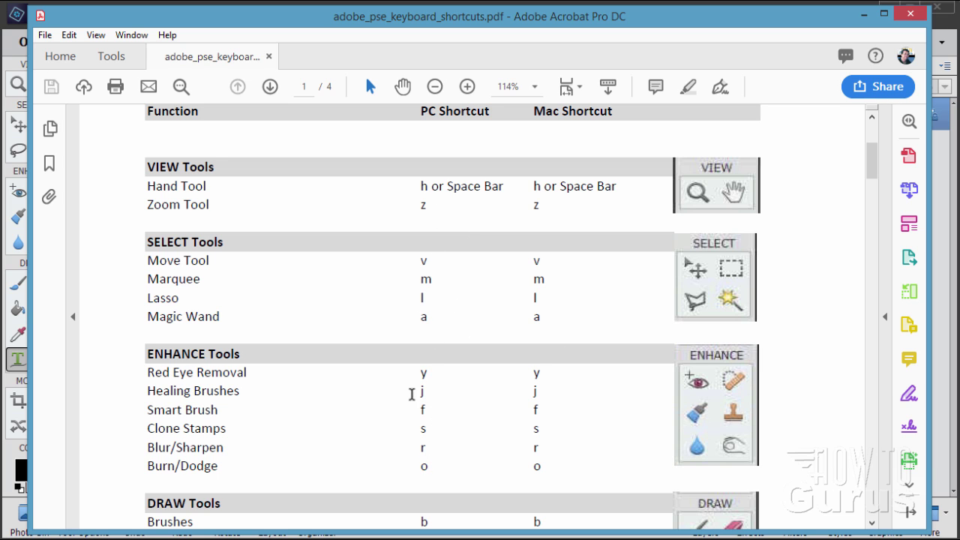
scroll(480, 253, "up", 1)
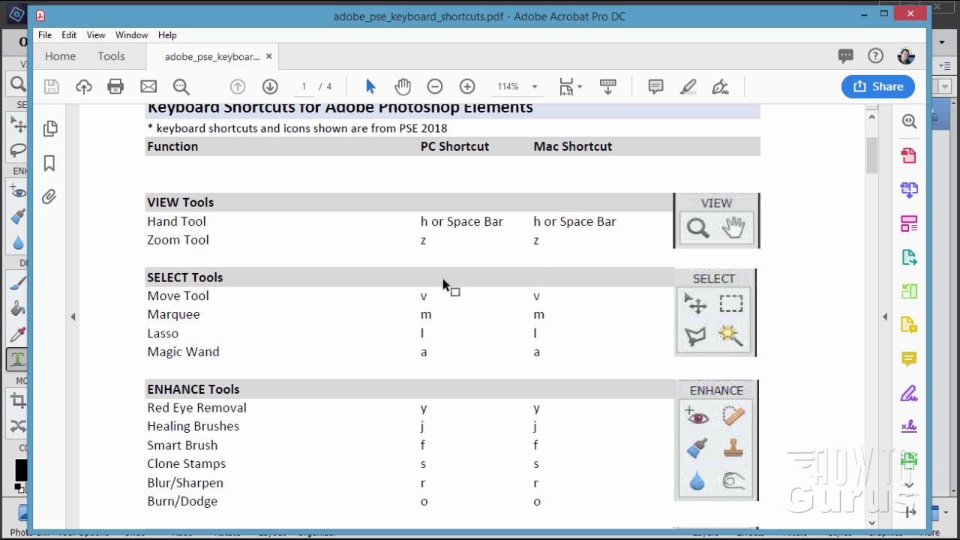
scroll(422, 323, "down", 3)
scroll(421, 327, "down", 9)
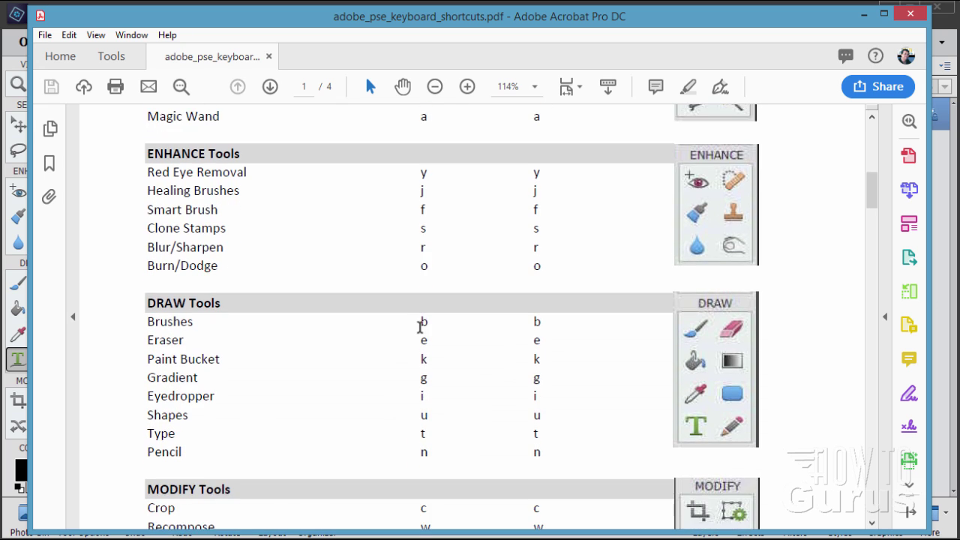
scroll(420, 327, "down", 2)
scroll(421, 328, "up", 1)
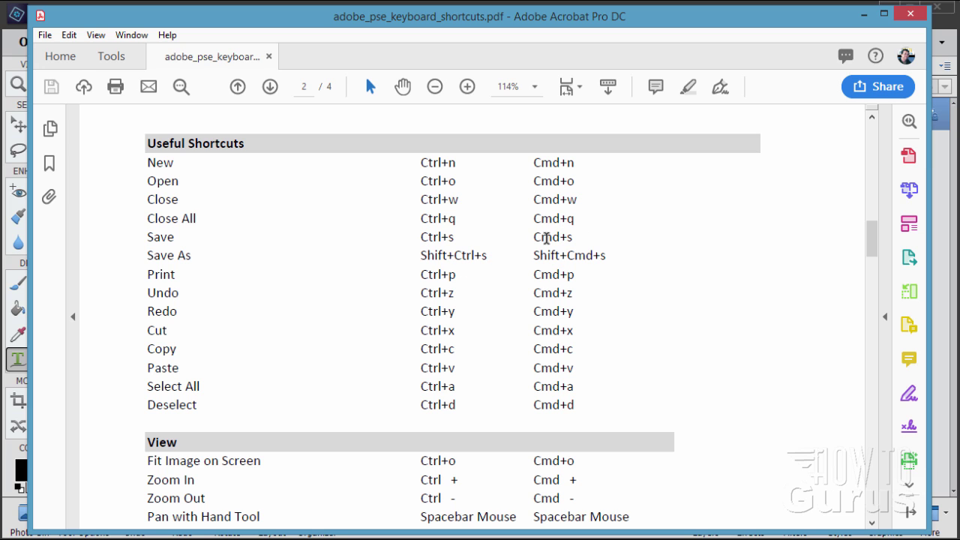
Scroll back up to page 1's ENHANCE and DRAW Tools tables.
scroll(547, 237, "down", 2)
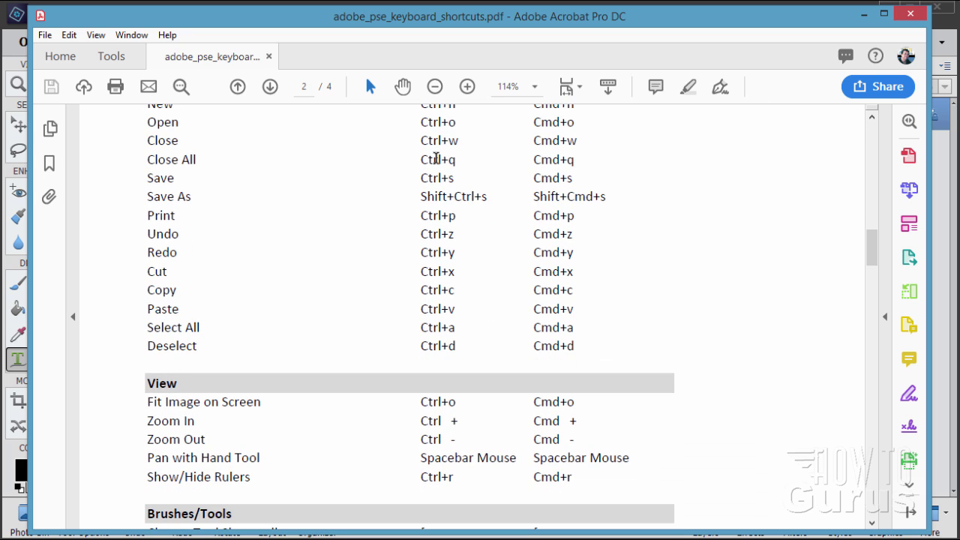
scroll(436, 159, "up", 1)
scroll(436, 159, "up", 1)
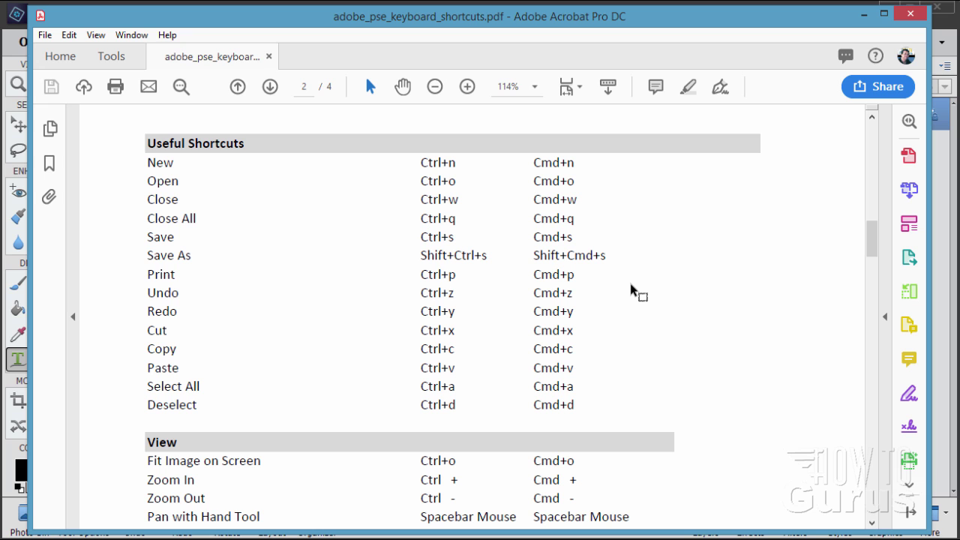
scroll(631, 290, "up", 10)
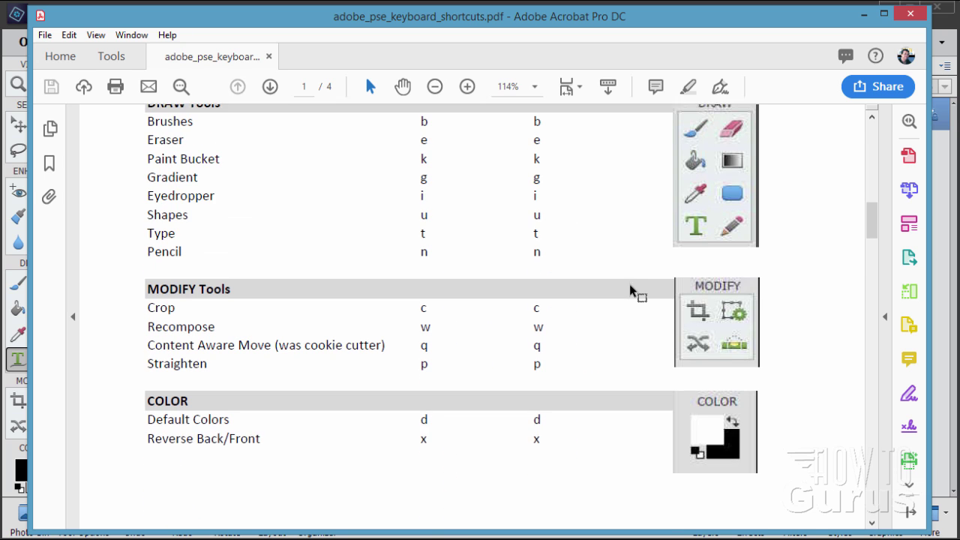
scroll(631, 290, "up", 4)
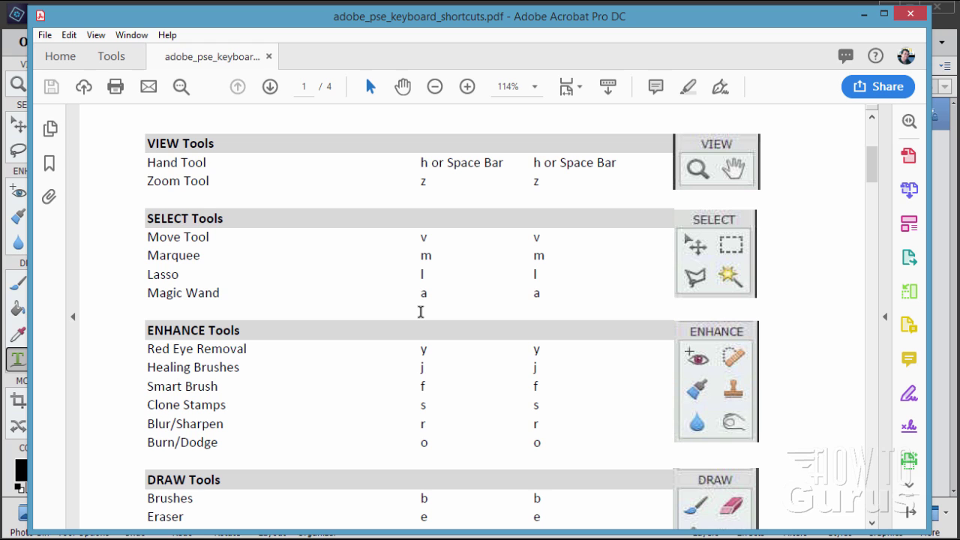
scroll(421, 312, "down", 5)
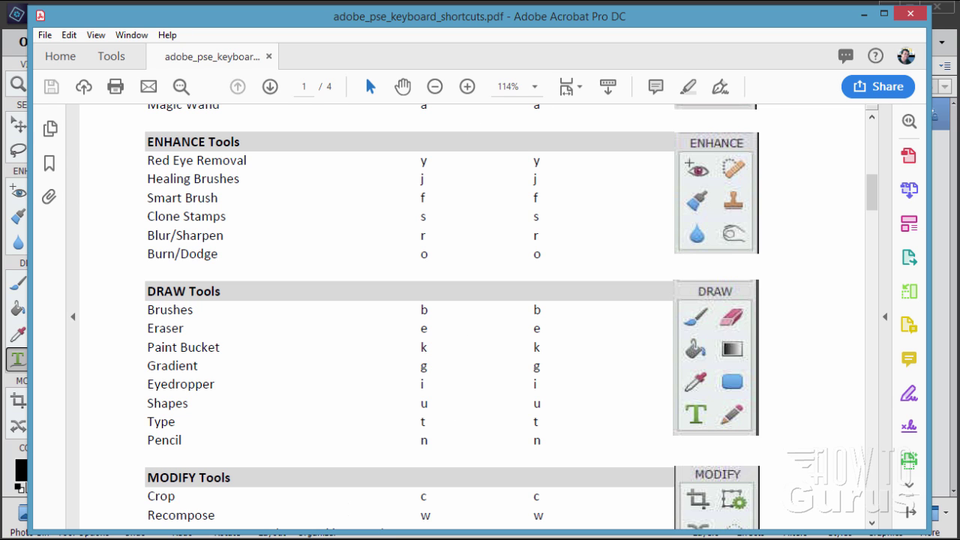
Return to the cat photo, select Move with V, then open Levels (Ctrl+L) and cancel it.
key("alt+Tab")
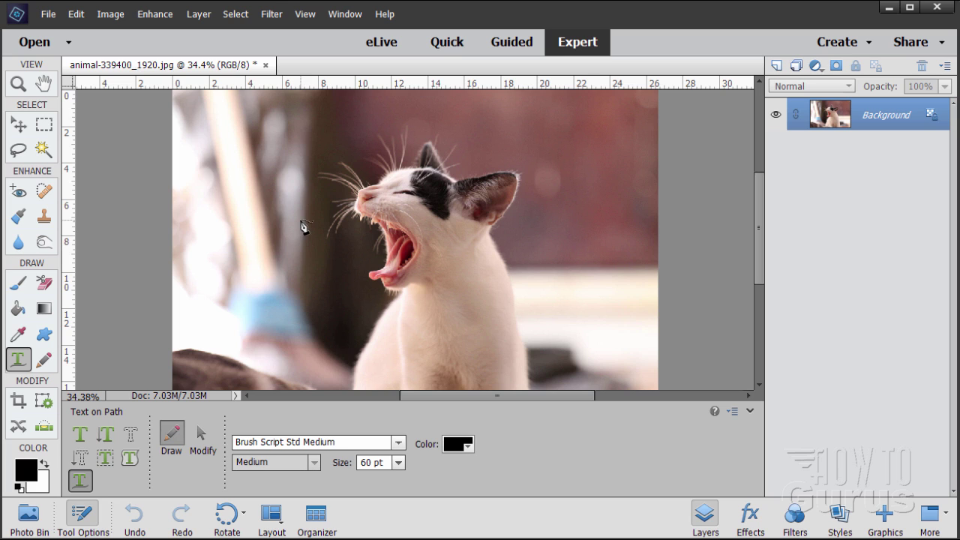
key("v")
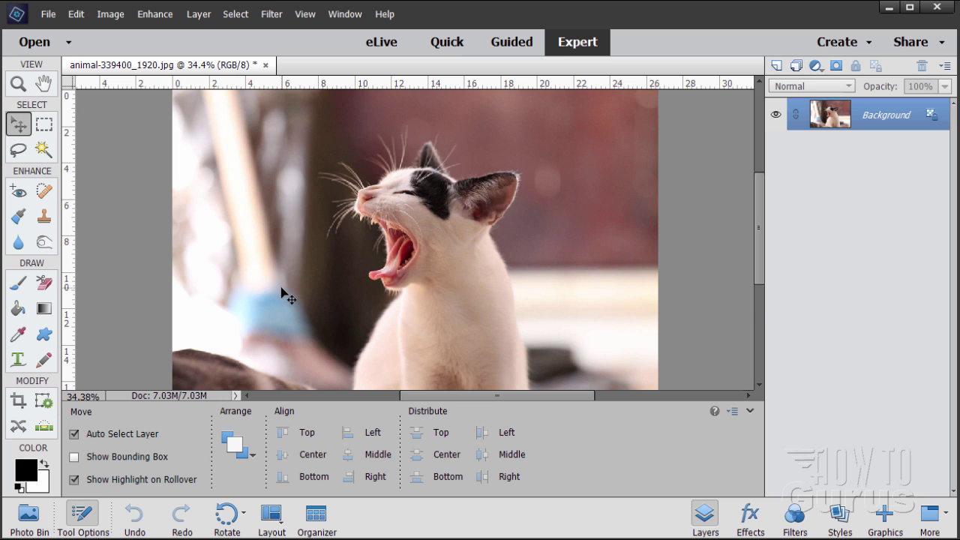
key("ctrl+l")
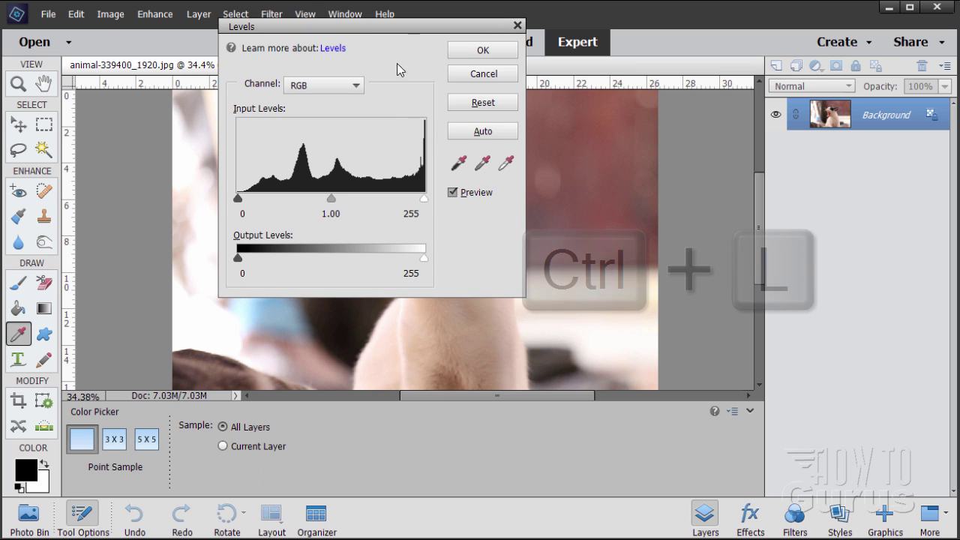
left_click_drag(388, 28, 551, 150)
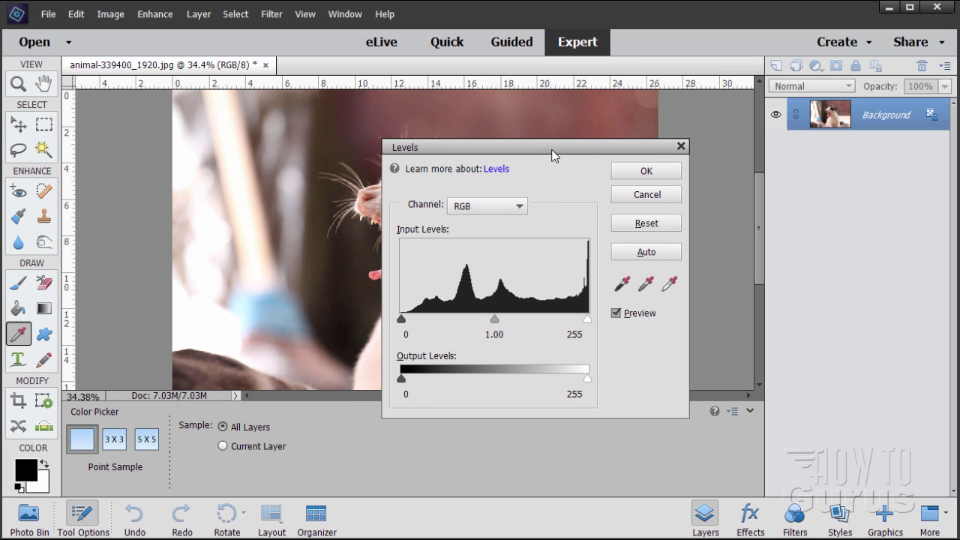
left_click(645, 194)
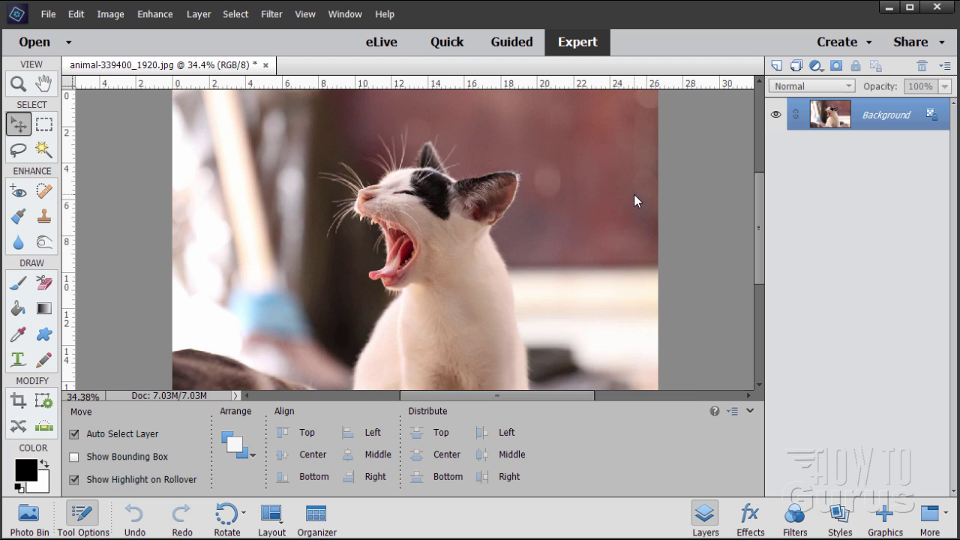
Duplicate the cat photo onto a new Layer 1, then try the [ and ] keys with the Move tool.
key("ctrl+j")
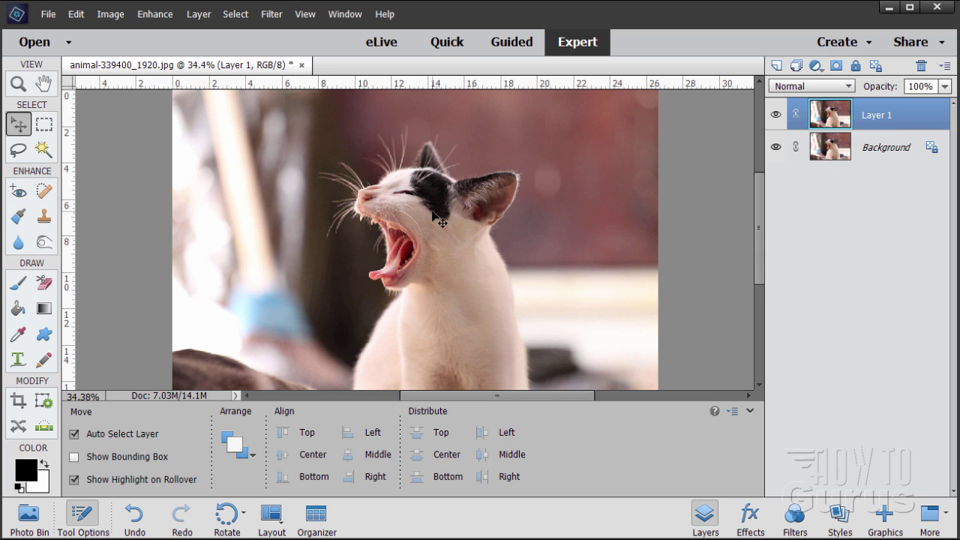
key("bracketleft")
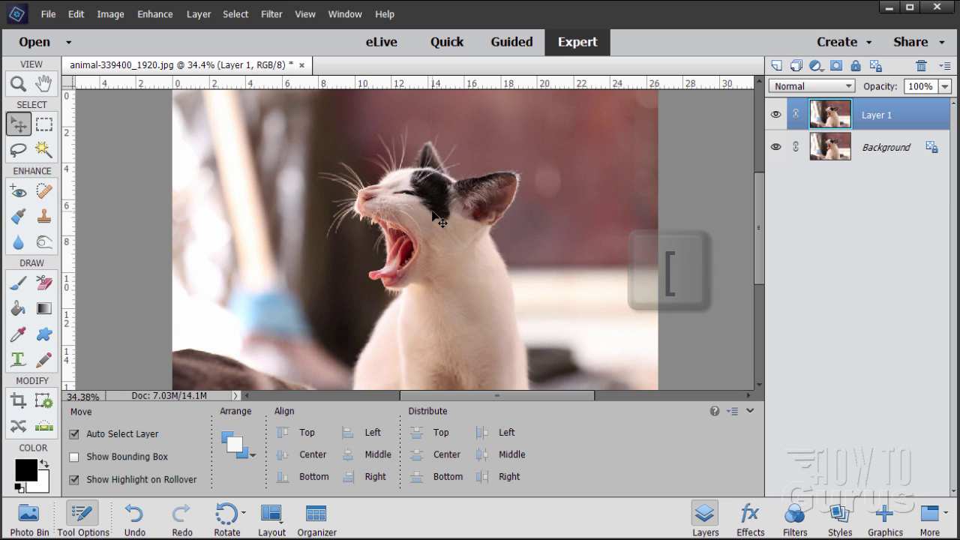
key("bracketright")
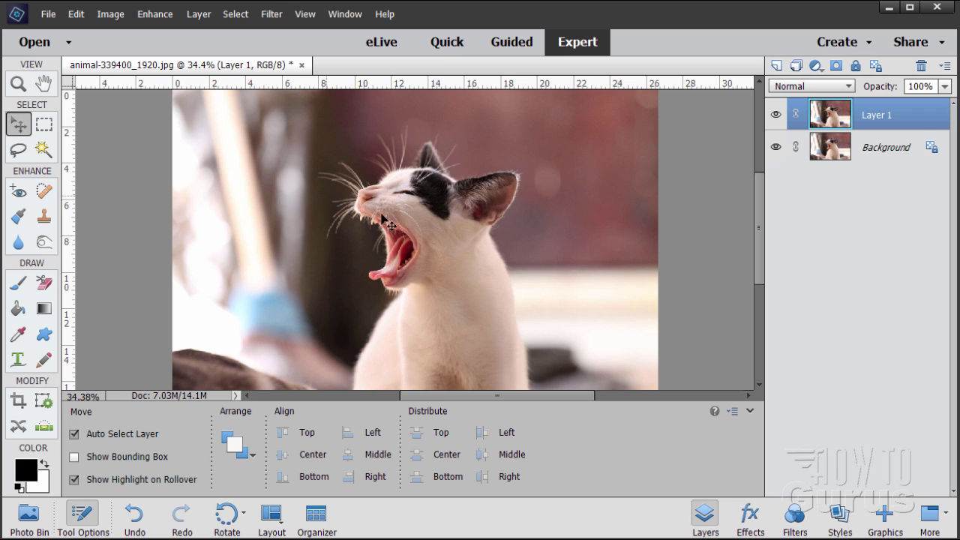
Pick the Brush tool and step its size through 50, 70, 100, 300, 175 and 90 px.
left_click(17, 285)
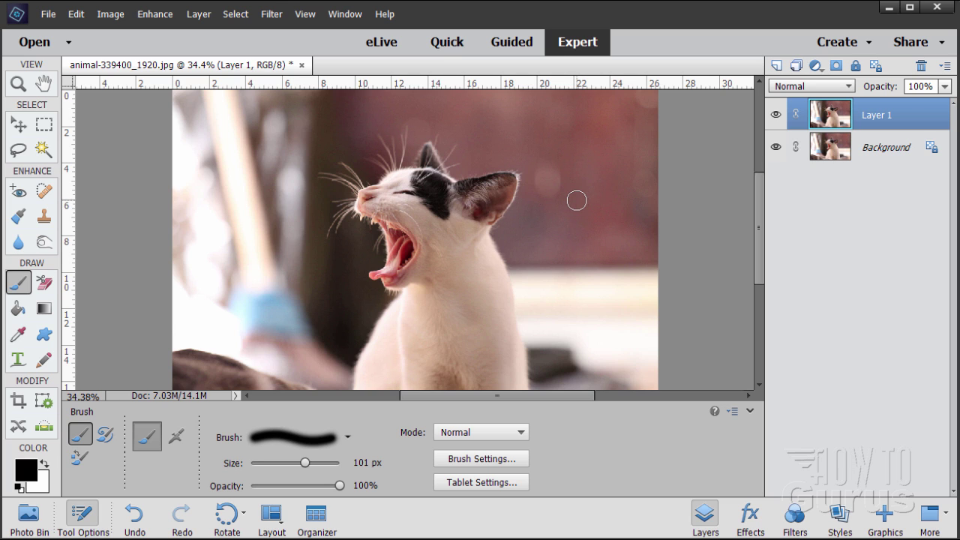
key("bracketleft")
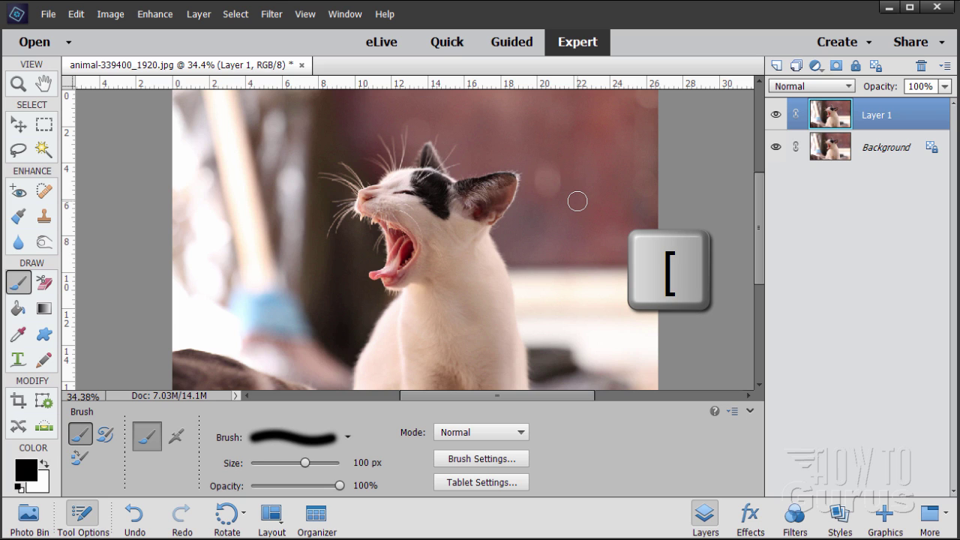
key("bracketleft")
key("bracketleft")
key("bracketleft")
key("bracketleft")
key("bracketleft")
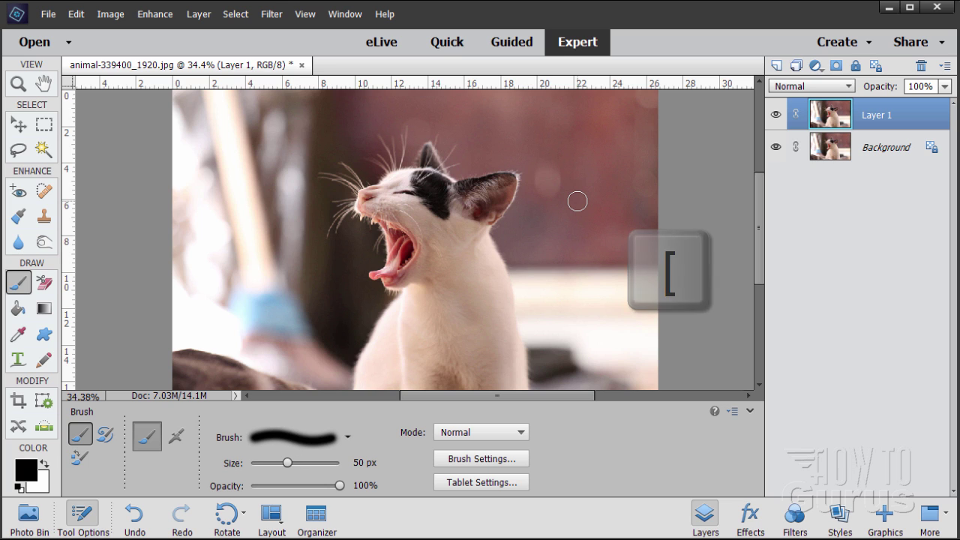
key("bracketright")
key("bracketright")
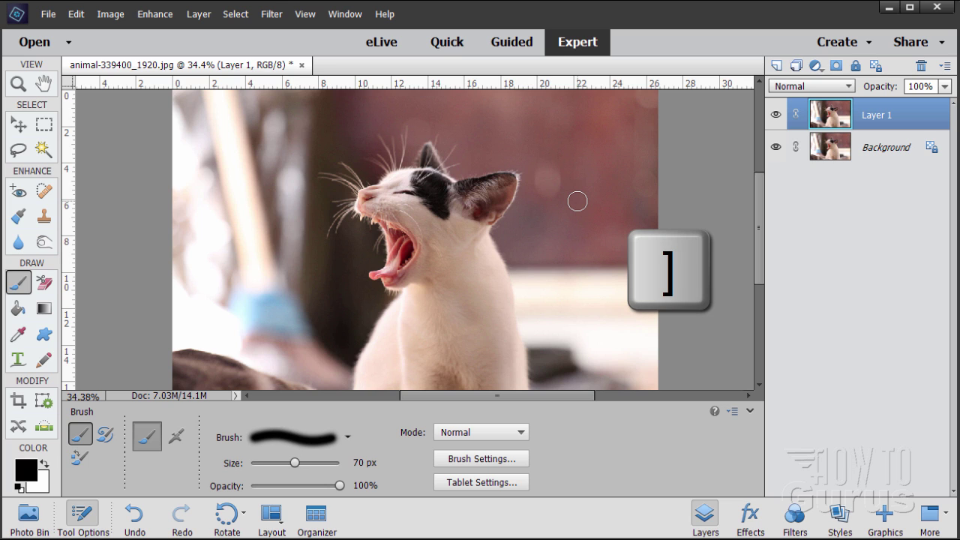
key("bracketright")
key("bracketright")
key("bracketright")
key("bracketright")
key("bracketright")
key("bracketright")
key("bracketleft")
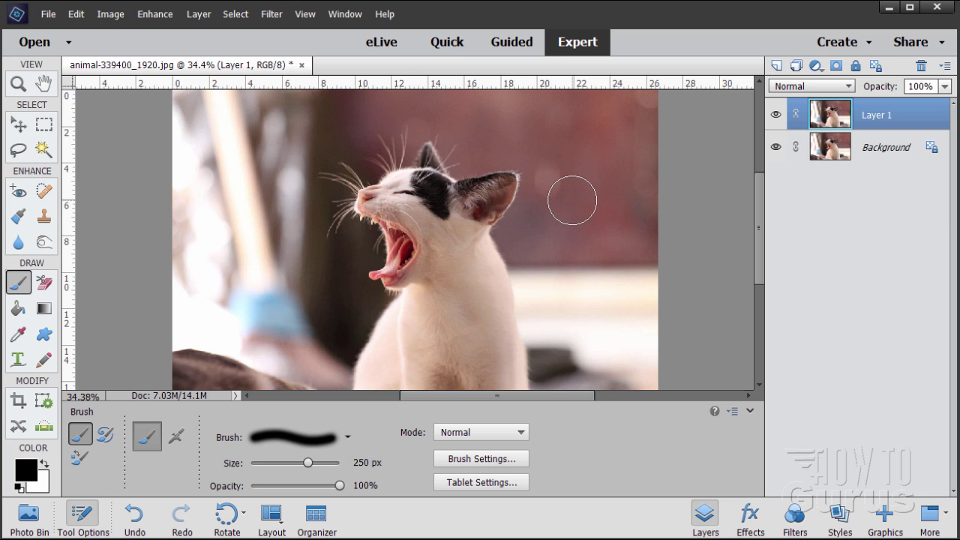
key("bracketleft")
key("bracketleft")
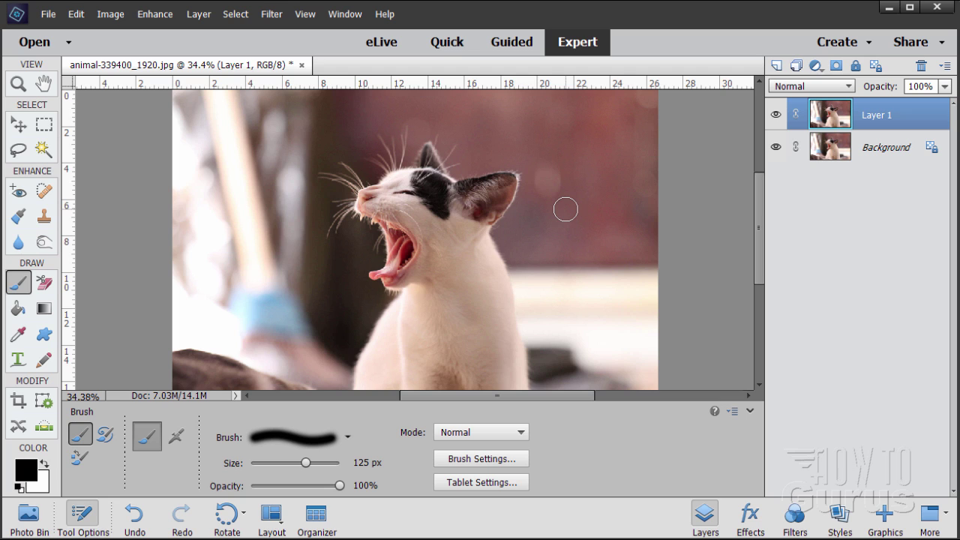
key("bracketleft")
key("bracketleft")
Nudge the brush size up and down through 125 and 175 px, settling at 150 px.
key("bracketright")
key("bracketright")
key("bracketright")
key("bracketleft")
key("bracketleft")
key("bracketleft")
key("bracketright")
key("bracketright")
key("bracketright")
key("bracketleft")
key("bracketleft")
key("bracketleft")
key("bracketright")
key("bracketright")
key("bracketleft")
key("bracketleft")
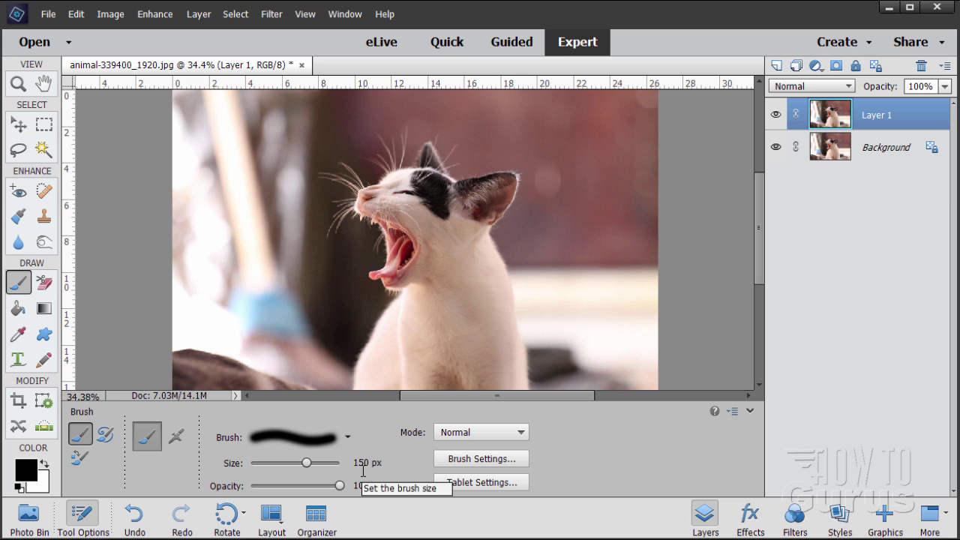
key("bracketleft")
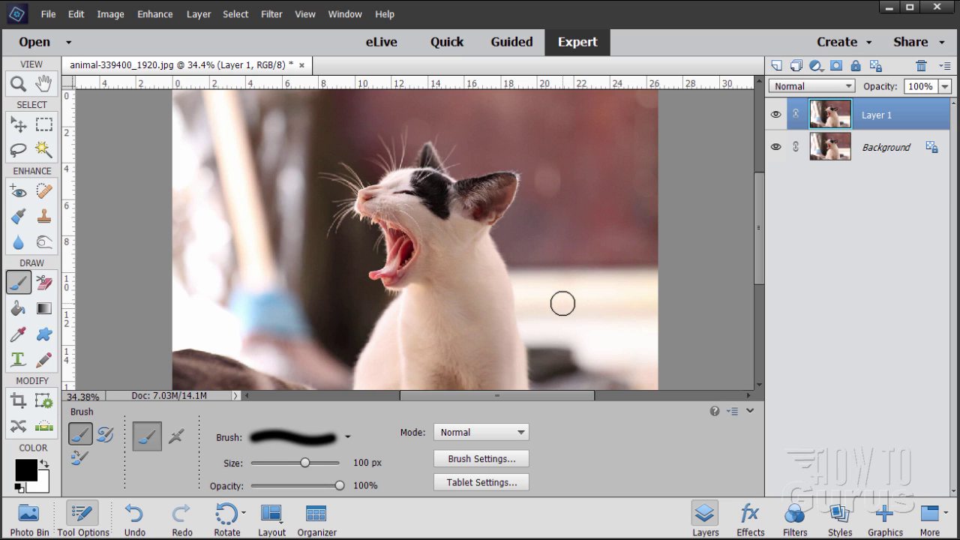
key("bracketright")
key("bracketright")
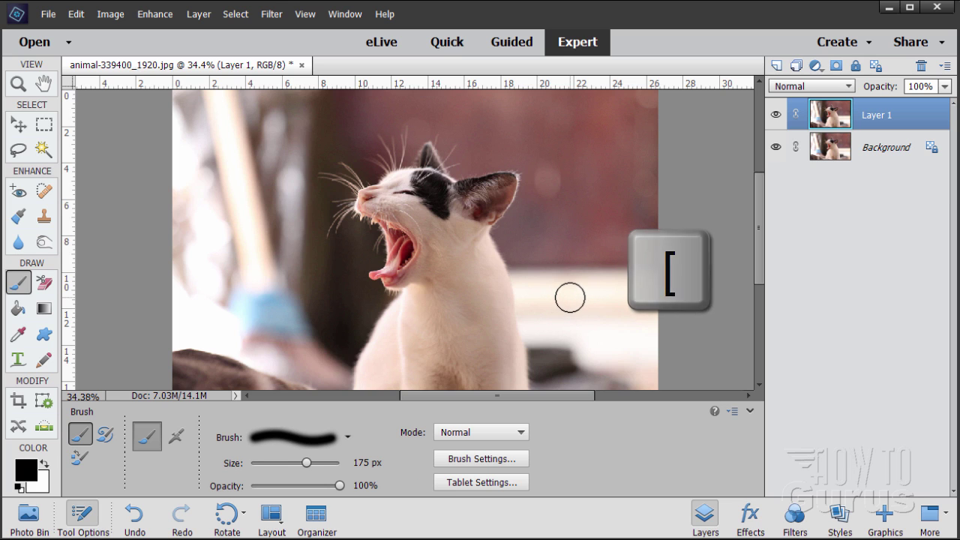
key("bracketleft")
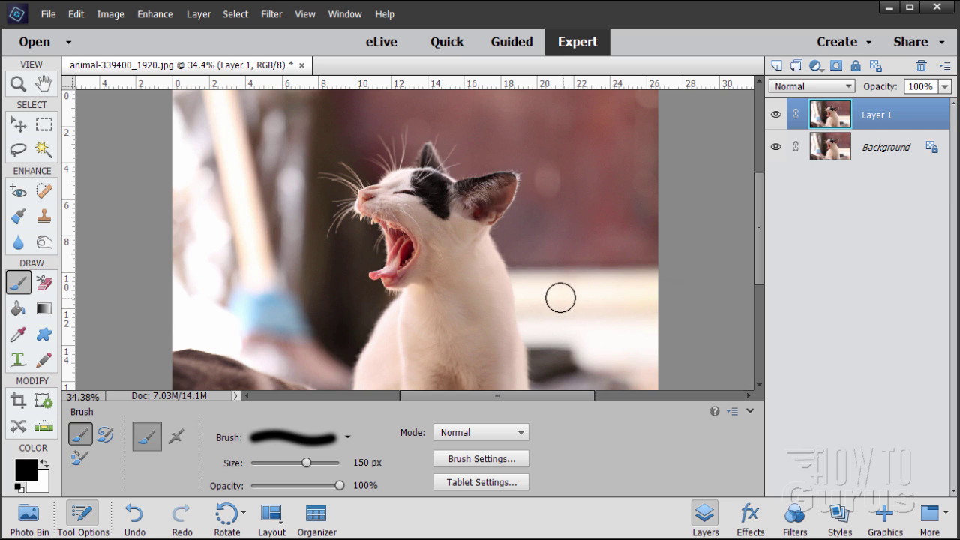
Soften the brush edge three notches with Shift+[, then harden it twice with Shift+].
key("shift+bracketleft")
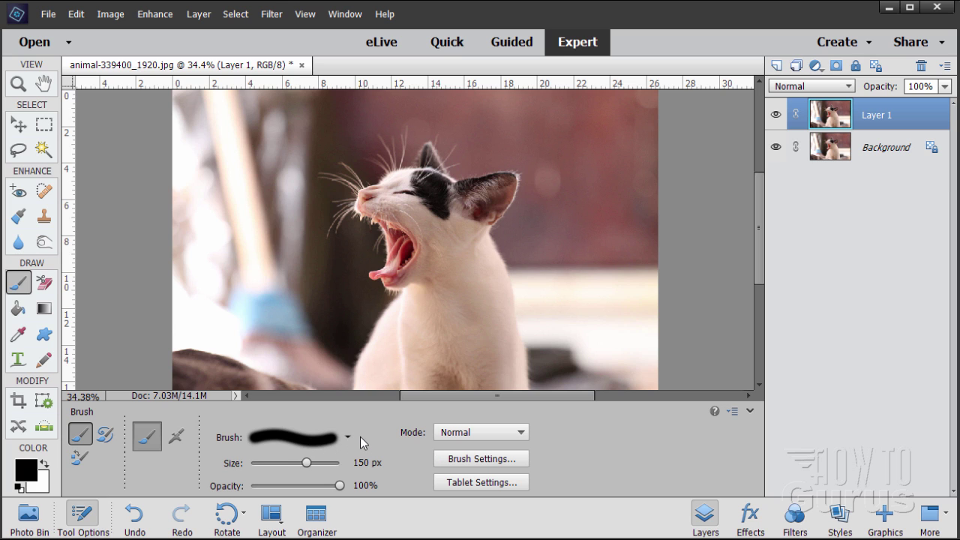
key("shift+bracketleft")
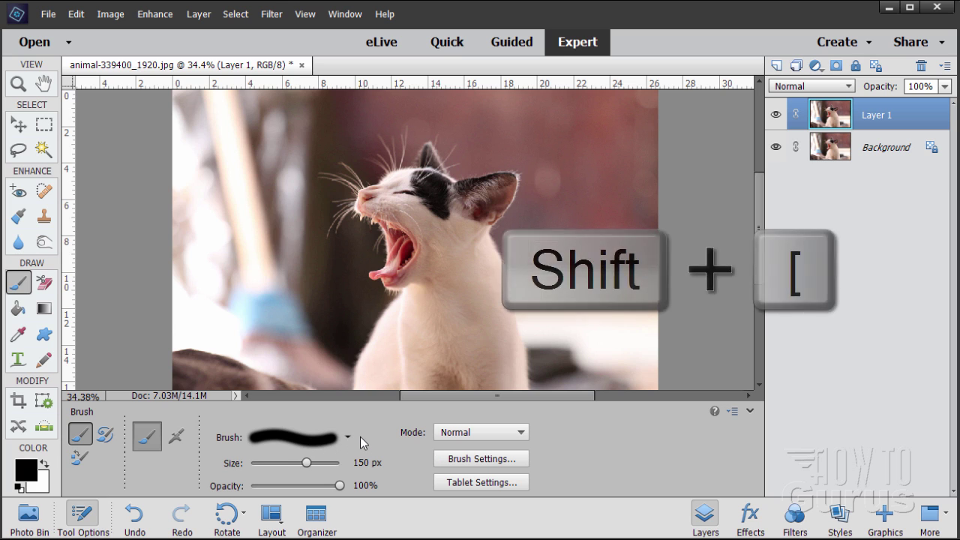
key("shift+bracketleft")
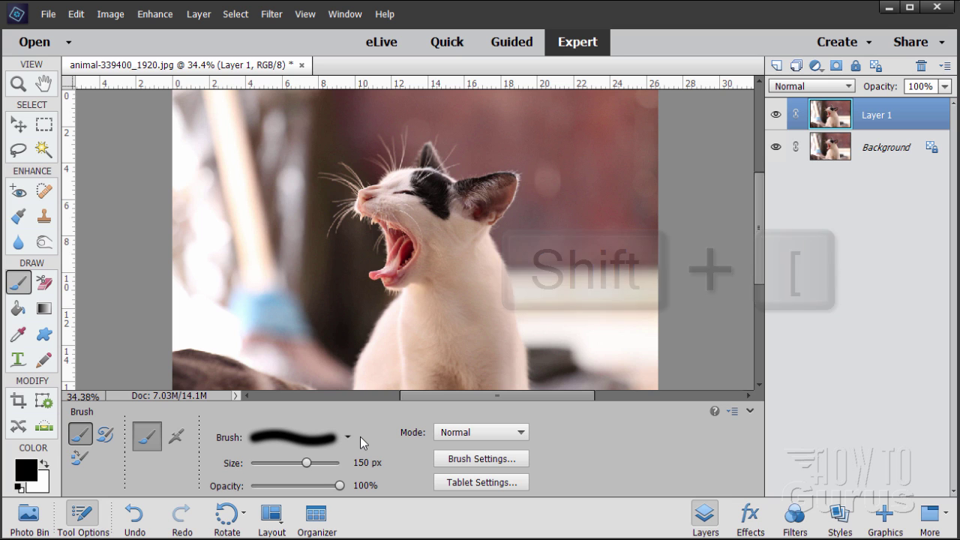
key("shift+bracketright")
key("shift+bracketright")
key("shift+bracketright")
key("shift+bracketright")
key("shift+bracketright")
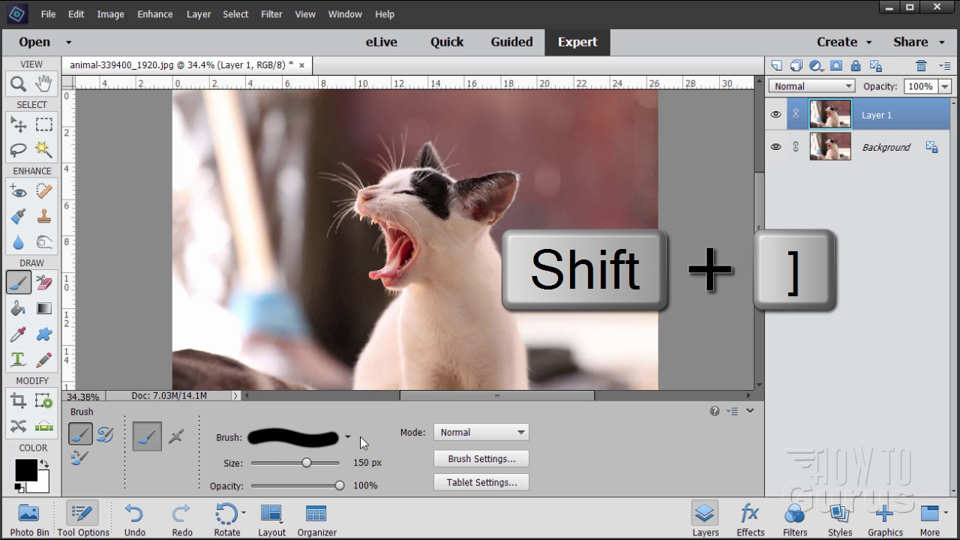
key("shift+bracketright")
Alternate the brush hardness down and up, ending on a hard-edged brush.
key("shift+bracketleft")
key("shift+bracketleft")
key("shift+bracketleft")
key("shift+bracketright")
key("shift+bracketright")
key("shift+bracketleft")
key("shift+bracketleft")
key("shift+bracketright")
key("shift+bracketright")
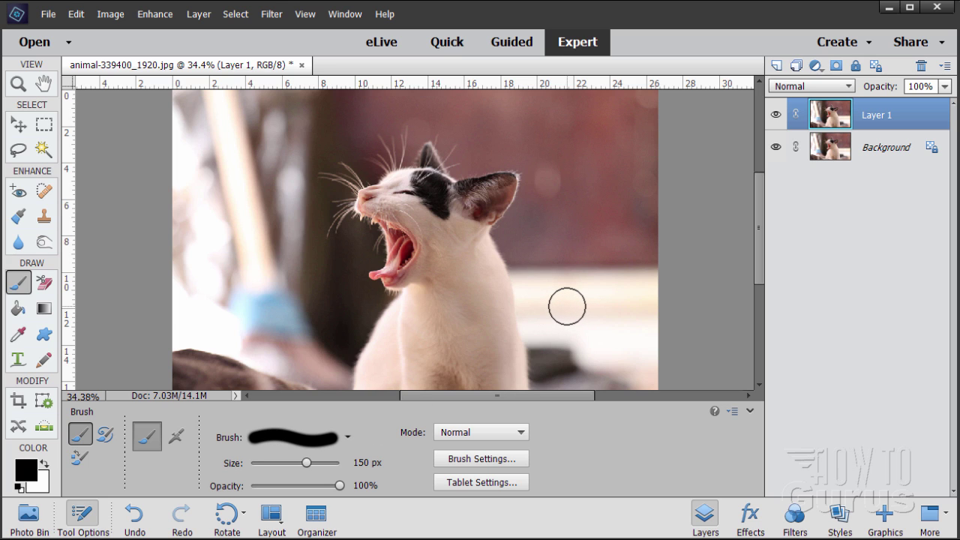
key("shift+bracketleft")
key("shift+bracketleft")
key("shift+bracketright")
key("shift+bracketright")
key("shift+bracketright")
key("shift+bracketleft")
key("shift+bracketleft")
key("shift+bracketright")
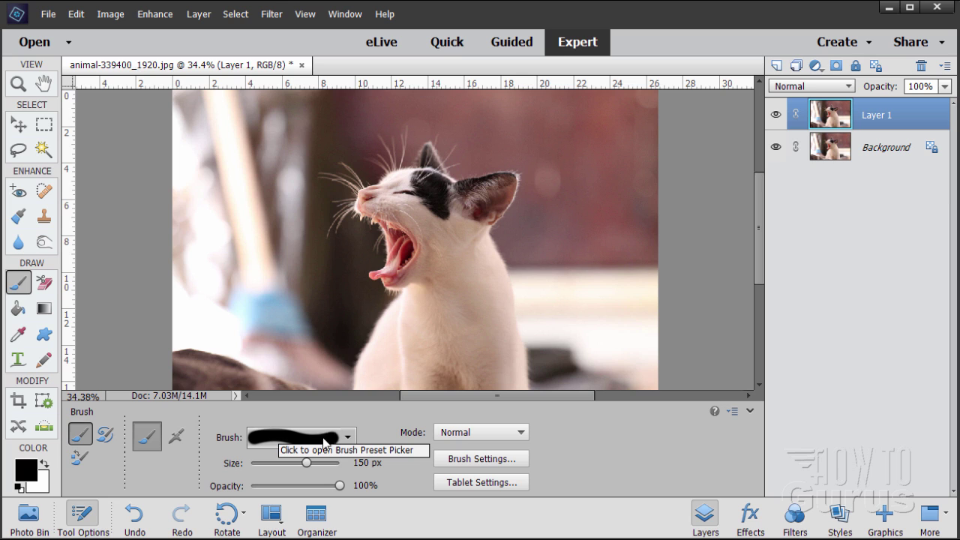
key("shift+bracketright")
key("shift+bracketleft")
key("shift+bracketright")
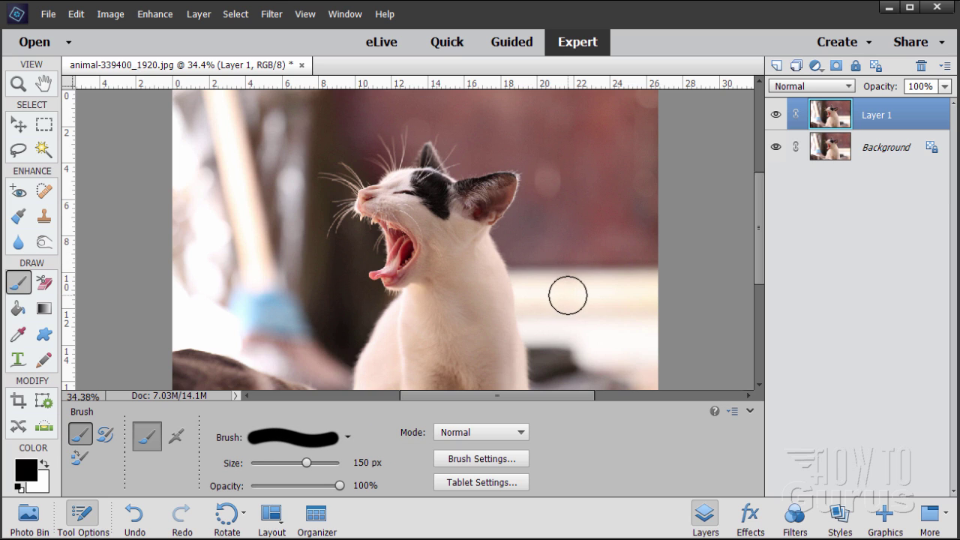
key("ctrl+n")
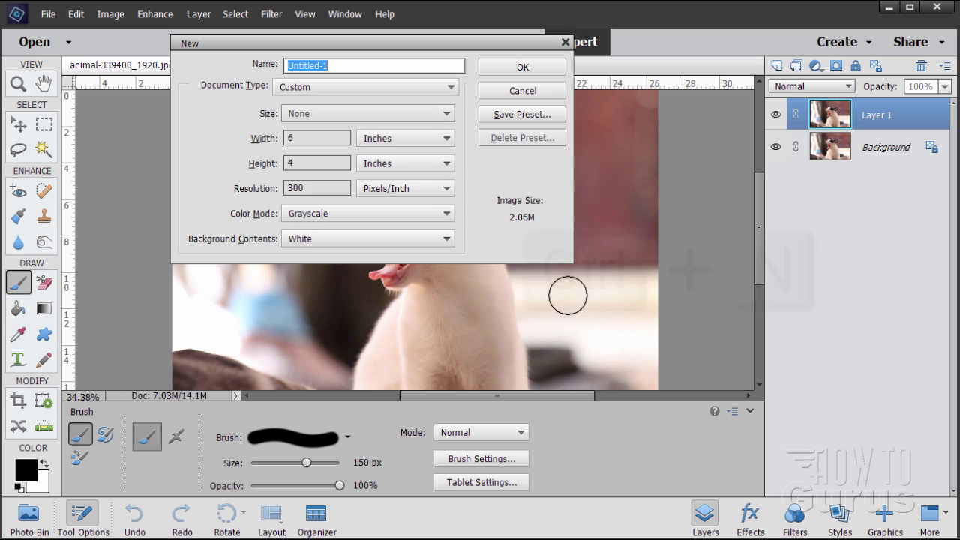
left_click_drag(362, 49, 401, 122)
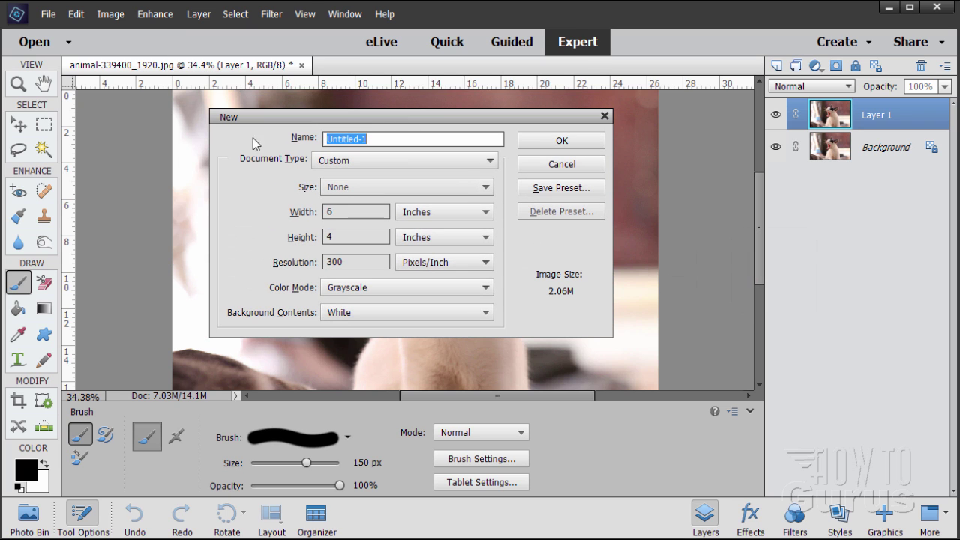
key("ctrl+s")
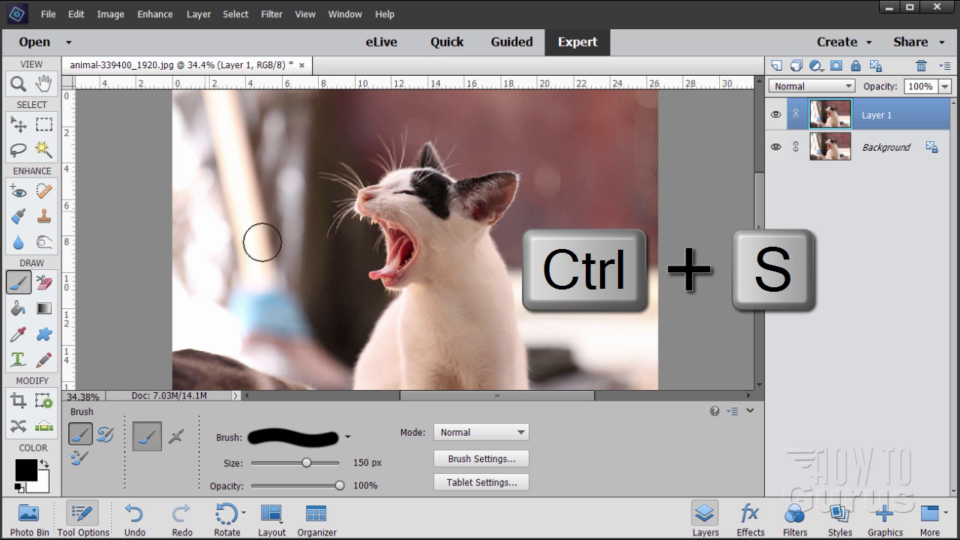
key("ctrl+s")
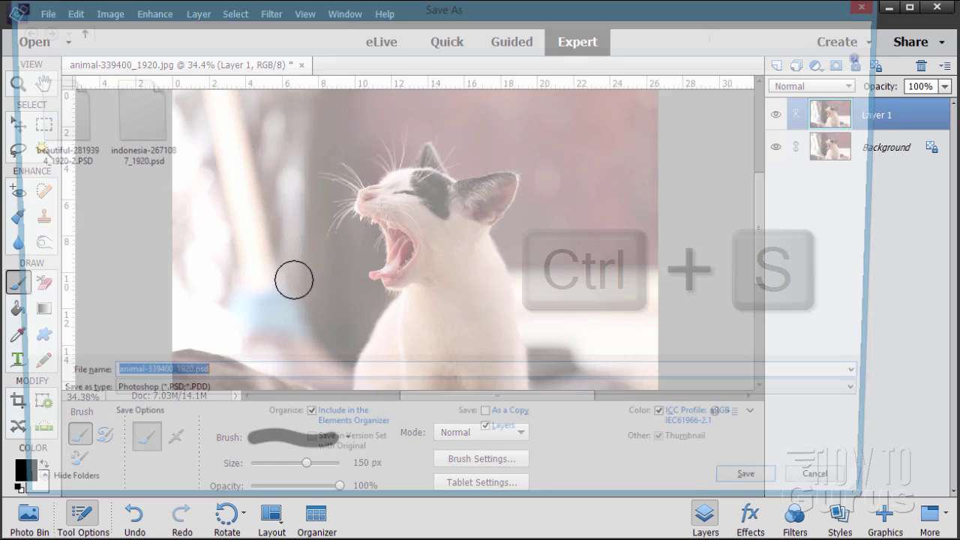
left_click(823, 496)
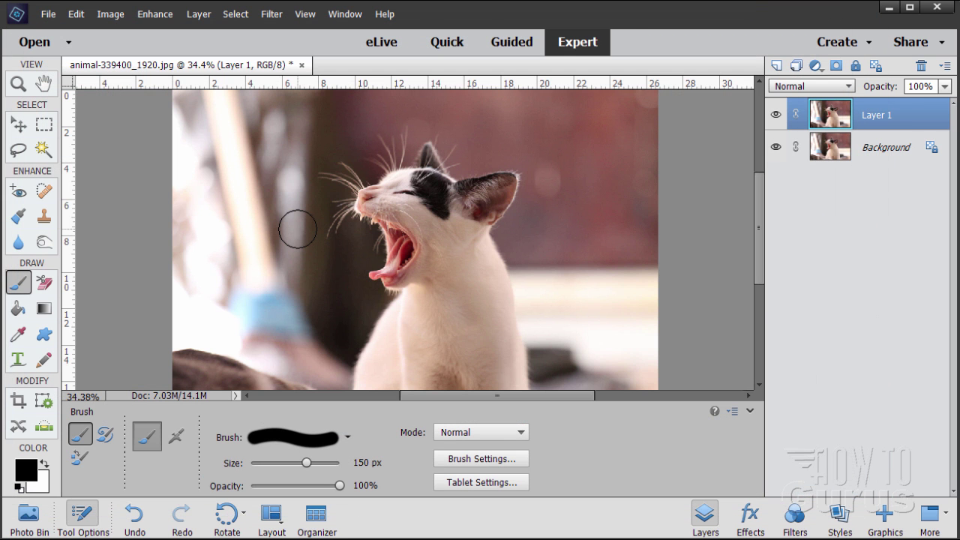
key("ctrl+p")
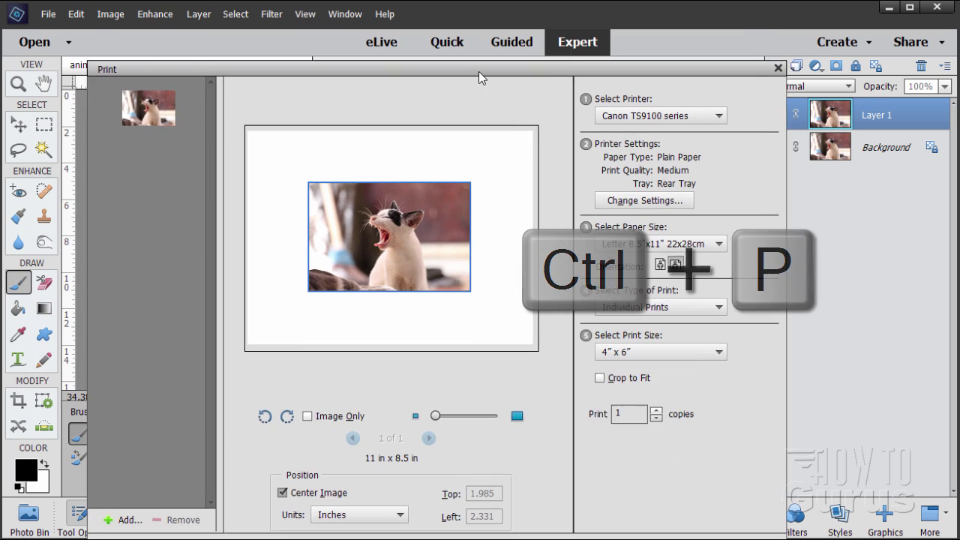
left_click_drag(480, 77, 486, 39)
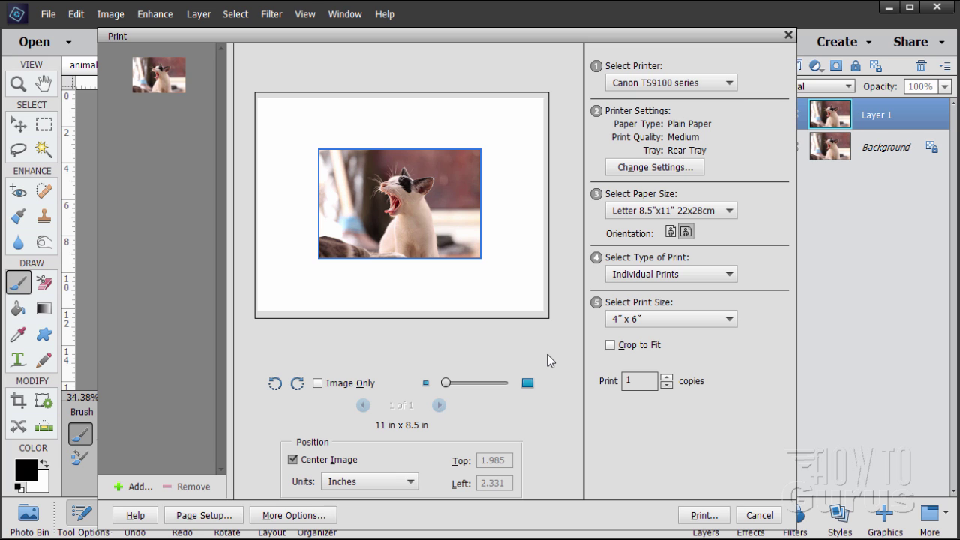
left_click(760, 516)
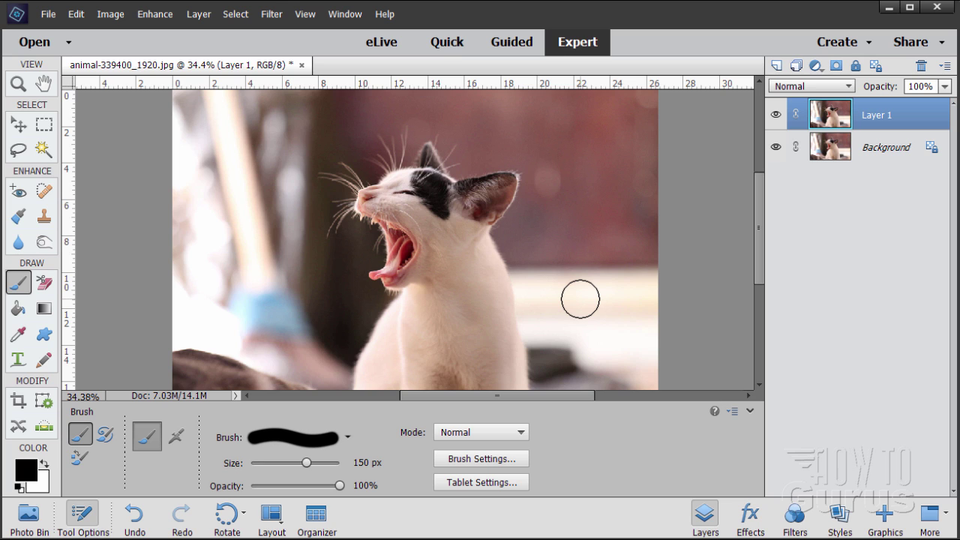
key("ctrl+z")
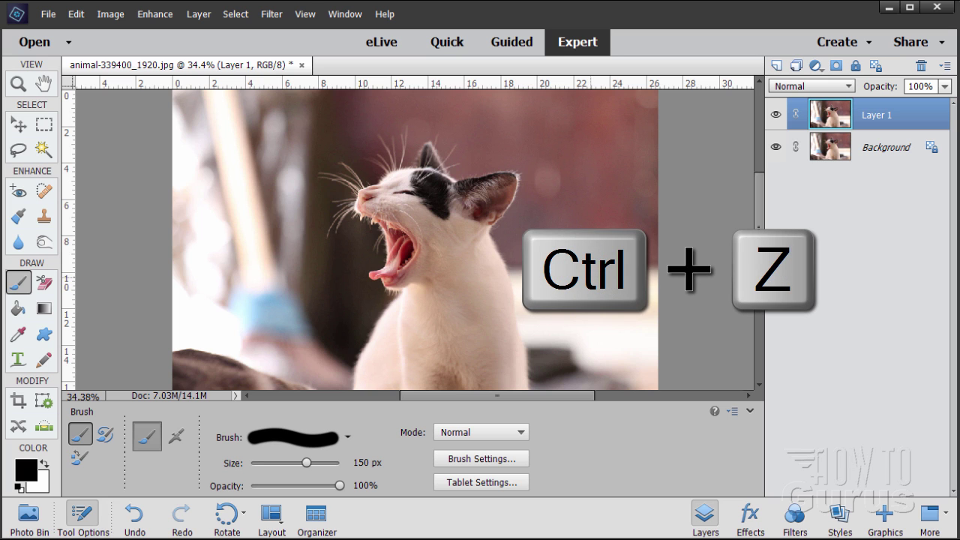
key("ctrl+y")
key("ctrl+z")
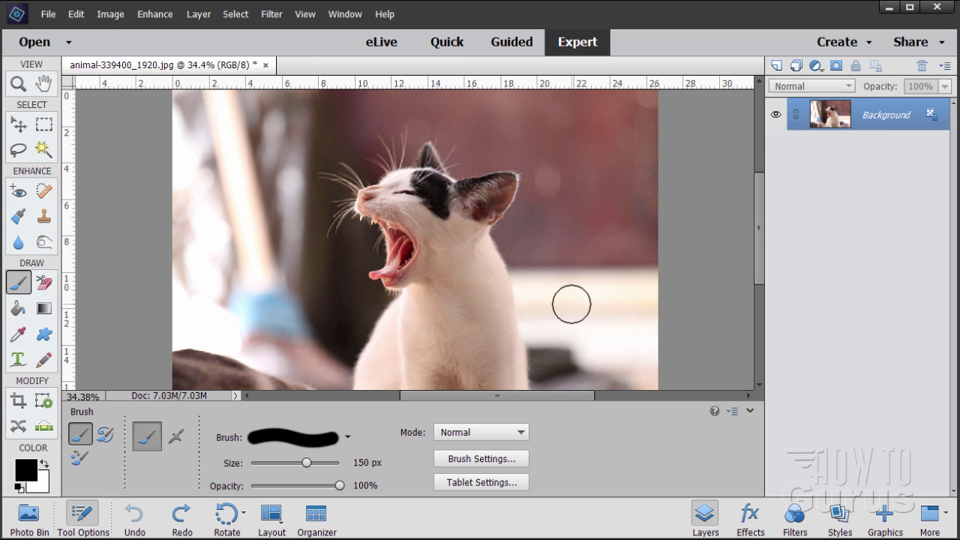
key("ctrl+y")
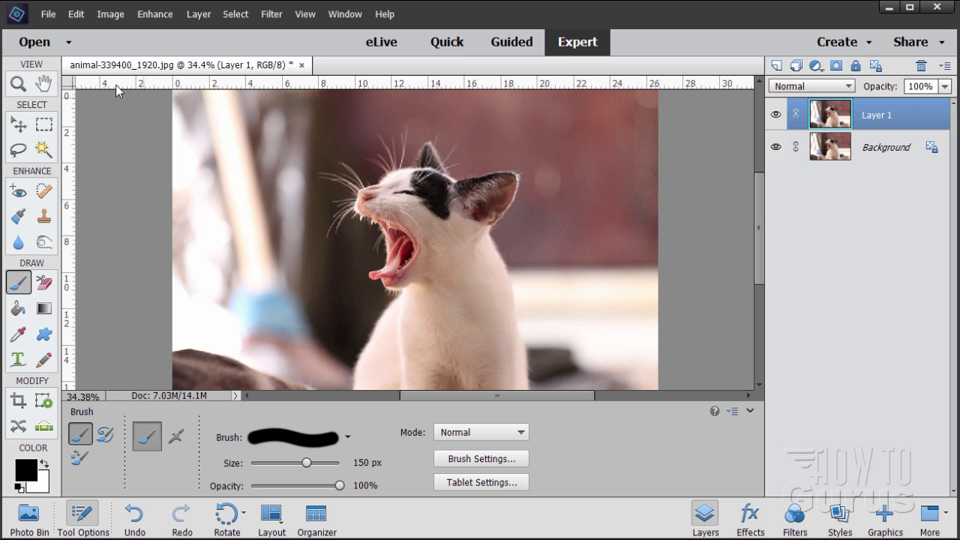
Draw an elliptical marquee around the yawning cat's head.
left_click(78, 15)
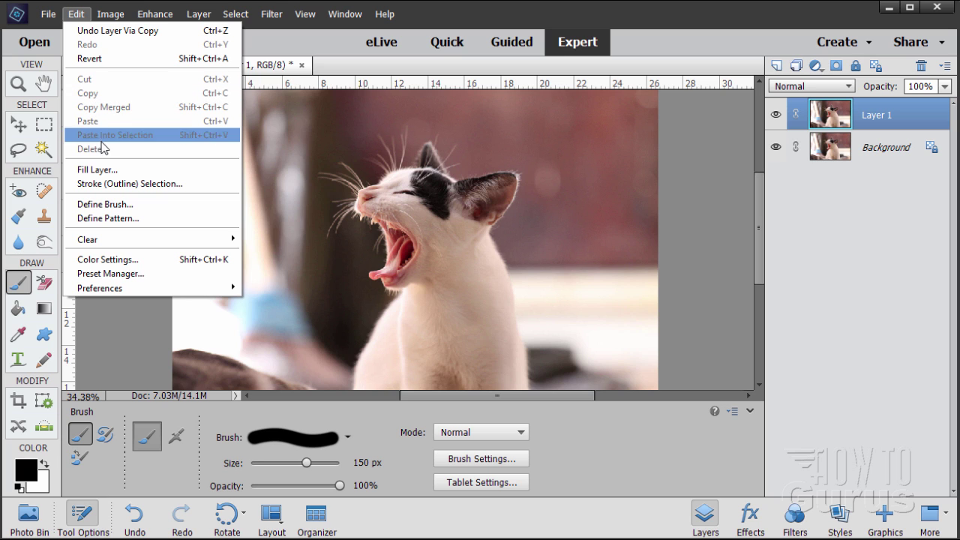
left_click(468, 193)
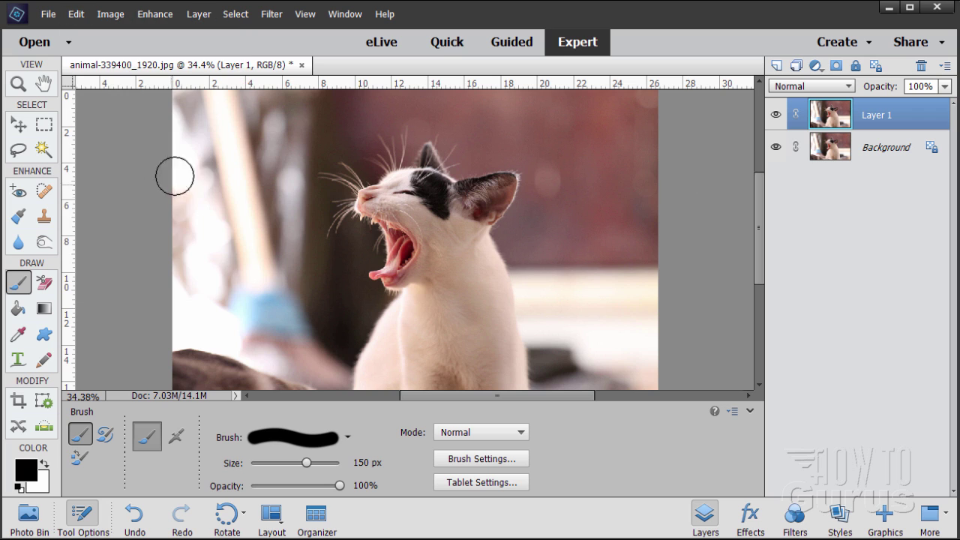
left_click(45, 129)
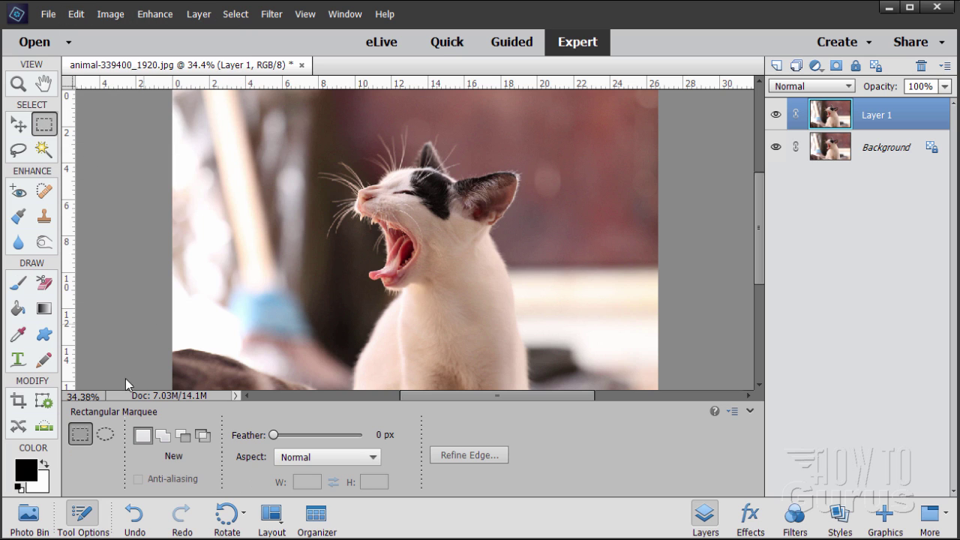
left_click(105, 434)
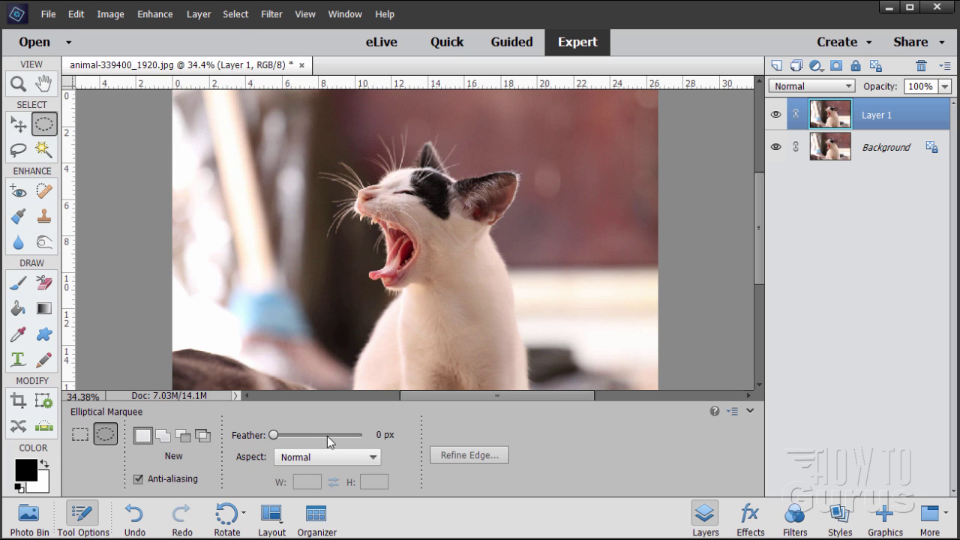
left_click_drag(298, 128, 557, 297)
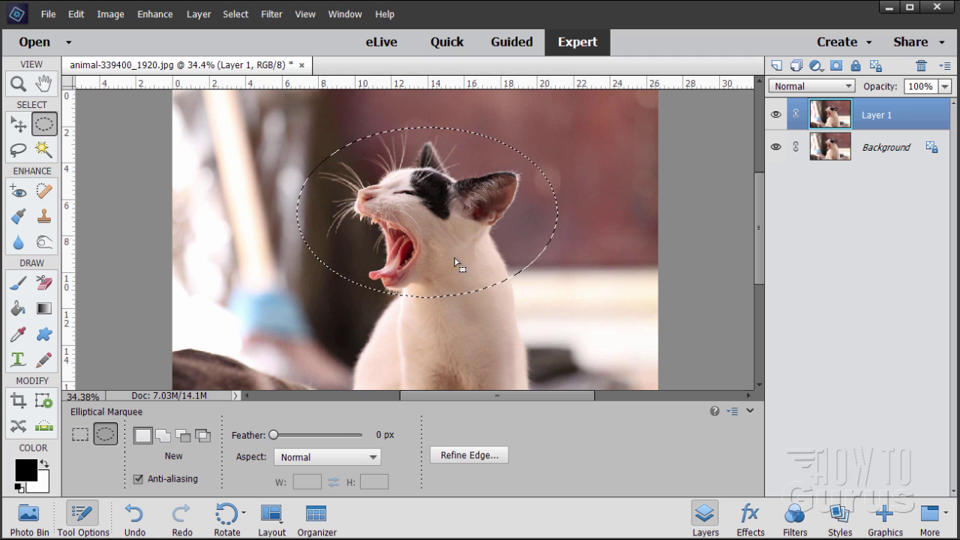
Switch to the Move tool and browse the Edit menu without running a command.
key("v")
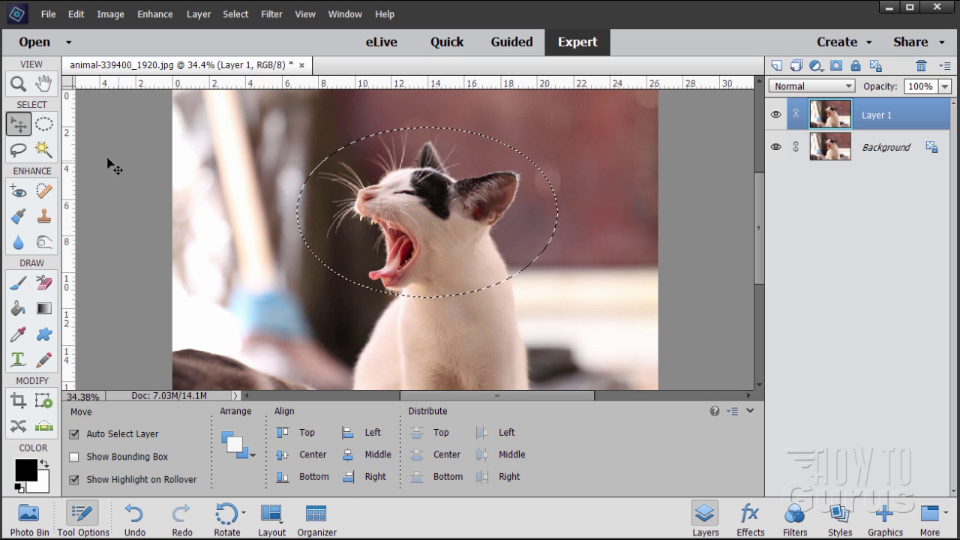
left_click(74, 16)
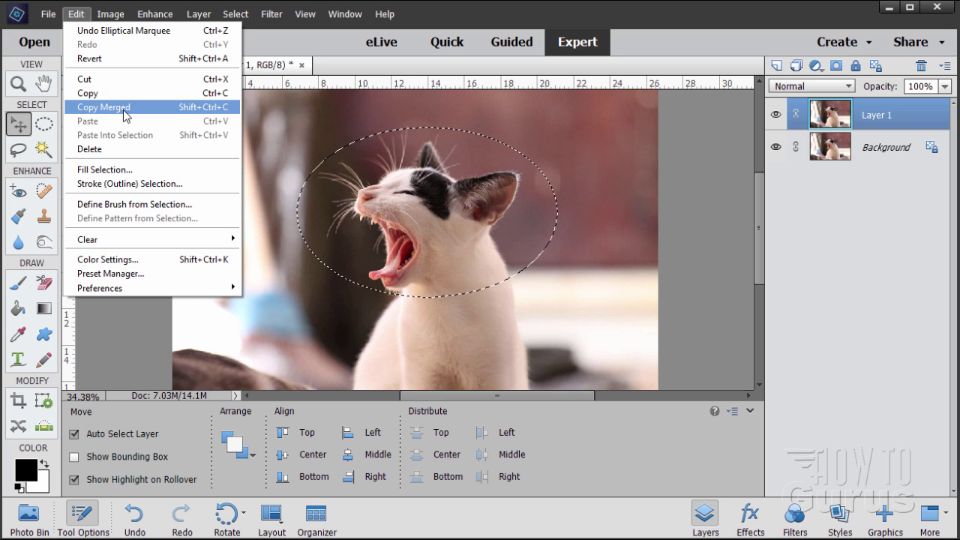
left_click(673, 51)
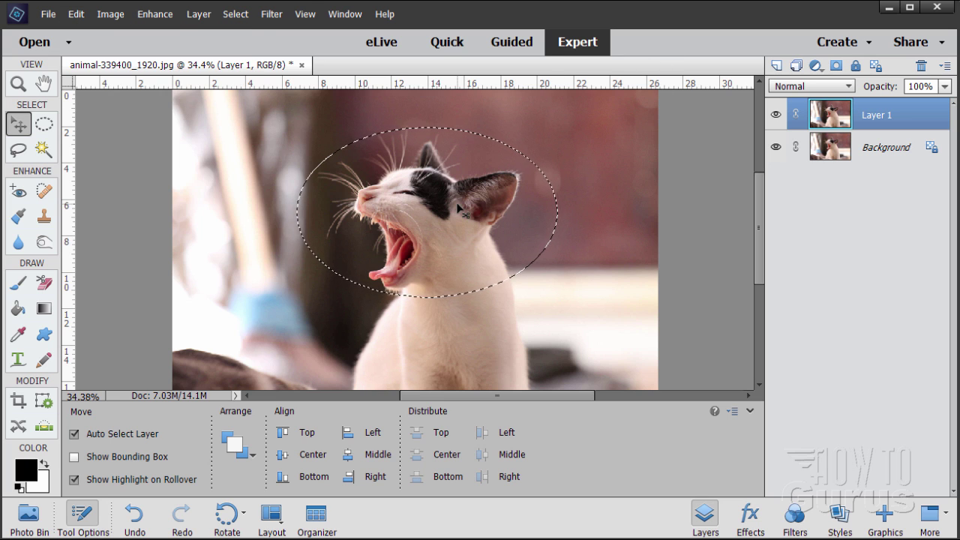
Copy the oval cat selection and paste it onto a new Layer 2.
key("ctrl+c")
left_click(777, 66)
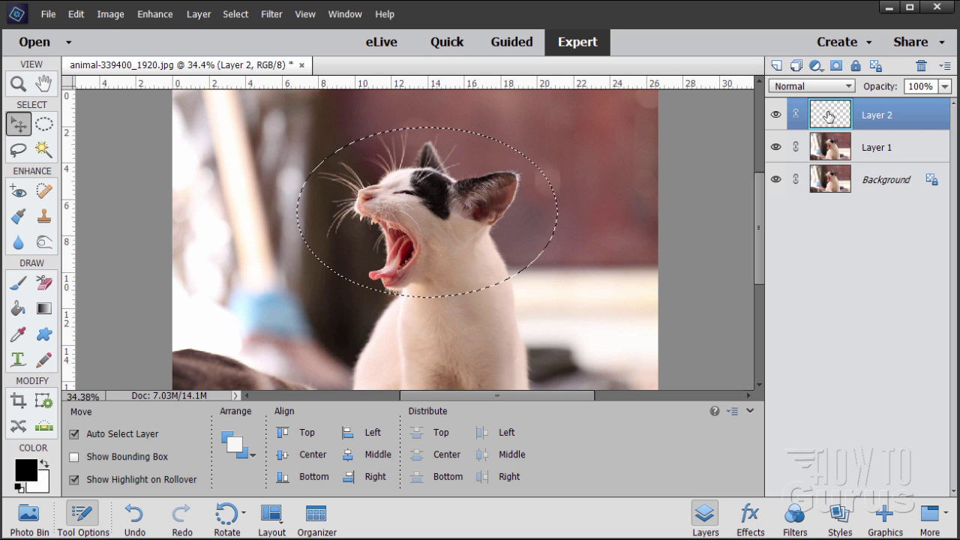
left_click(75, 14)
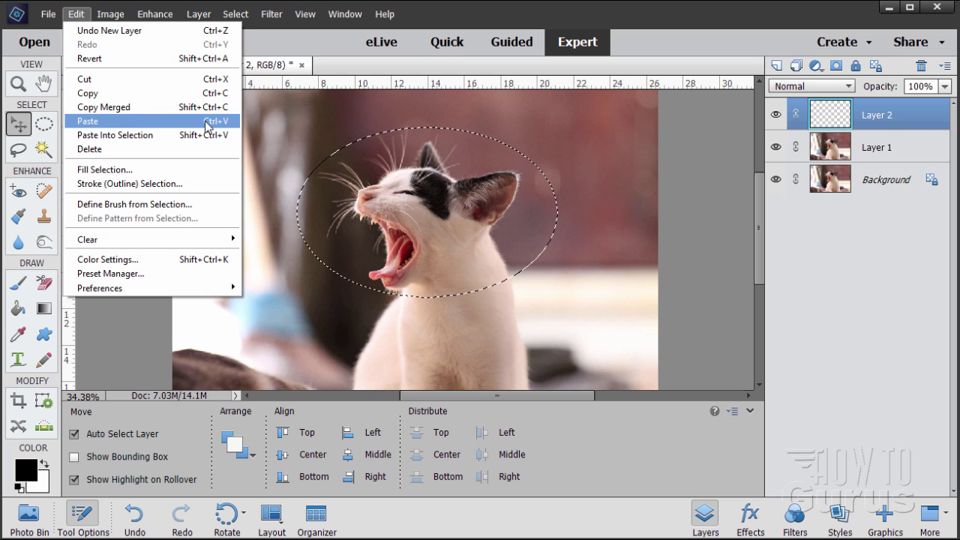
key("ctrl+v")
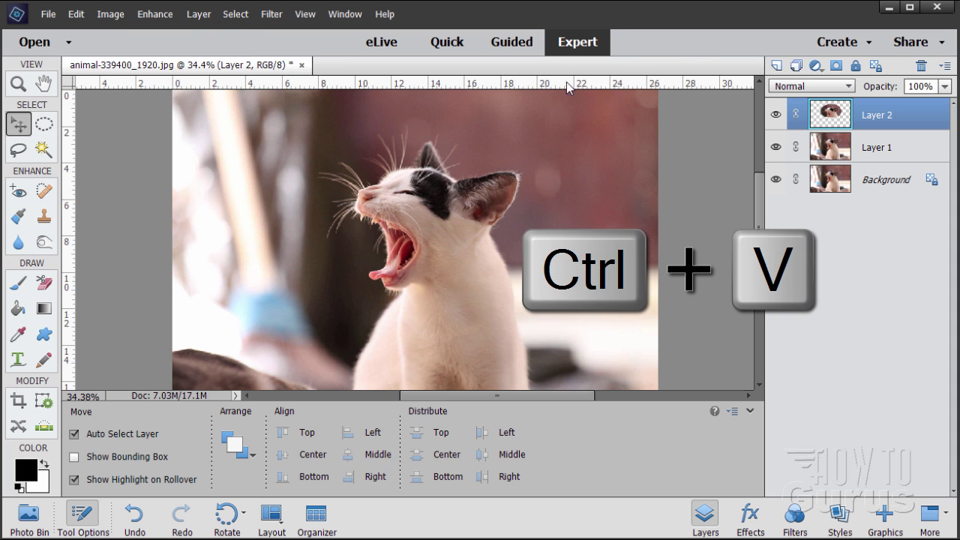
Hide Layer 1 and the Background layer, then glance at the Select menu.
left_click(777, 147)
left_click(776, 180)
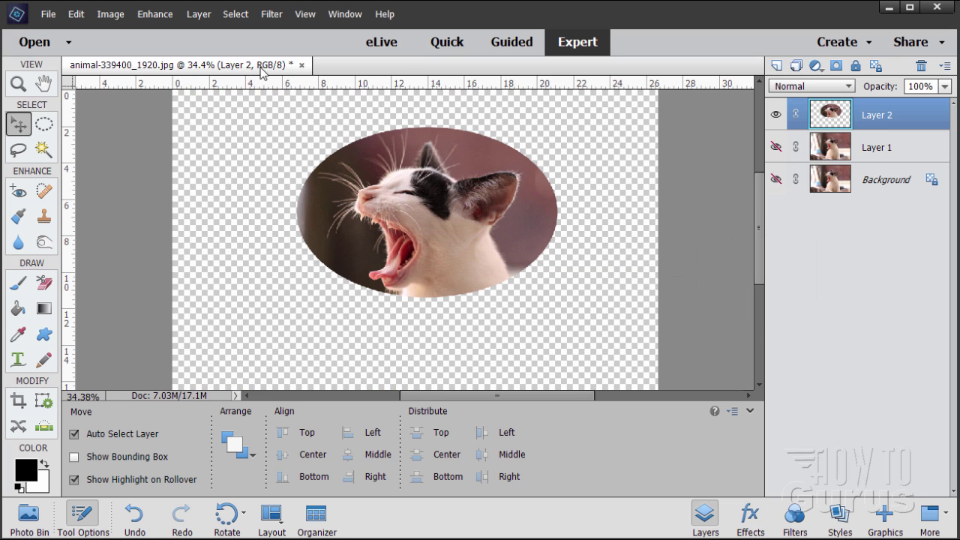
left_click(236, 15)
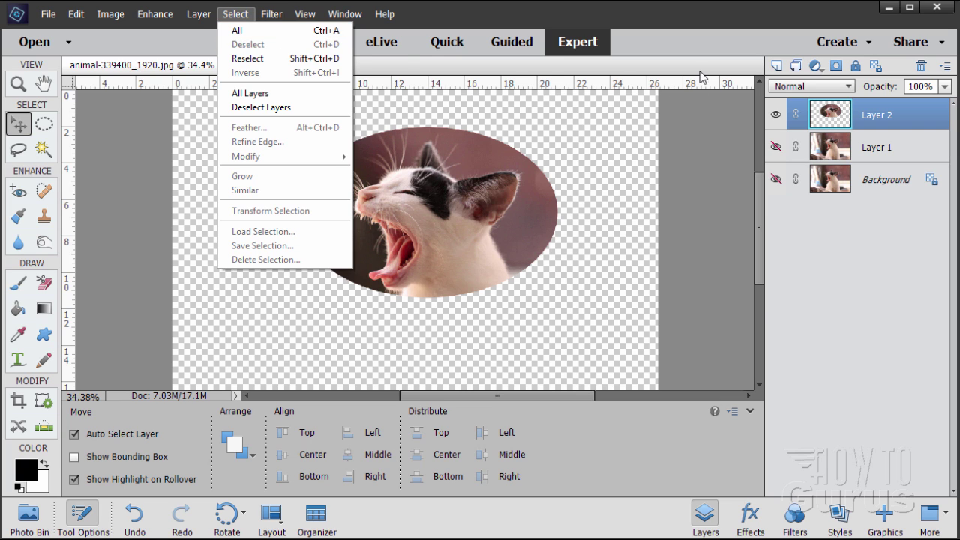
Select all on Layer 2, cut it with Ctrl+X, and paste it back with Ctrl+V.
key("ctrl+a")
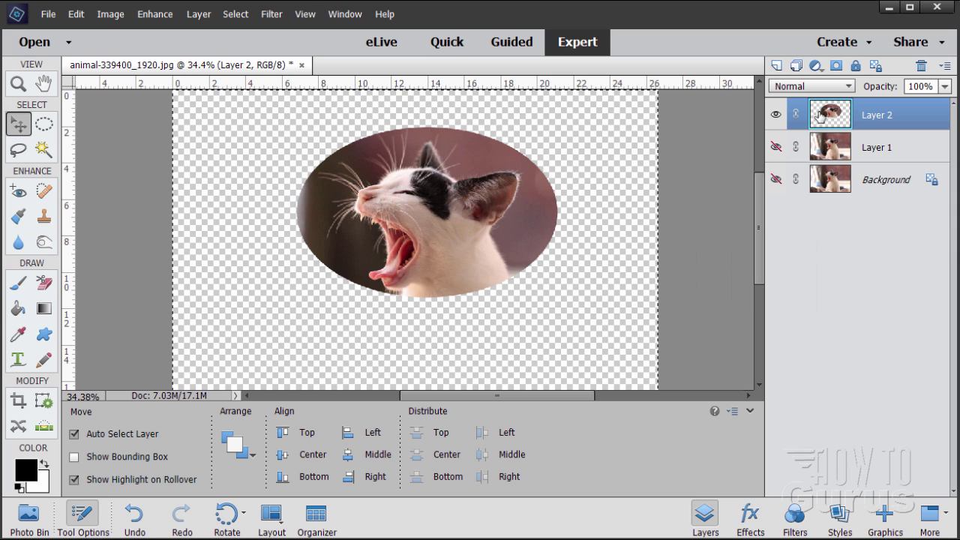
key("ctrl+x")
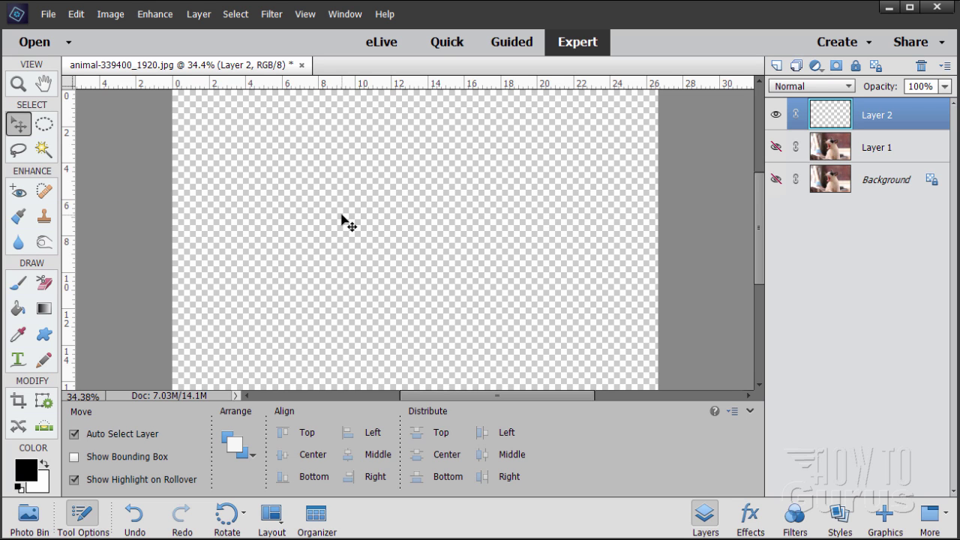
key("ctrl+v")
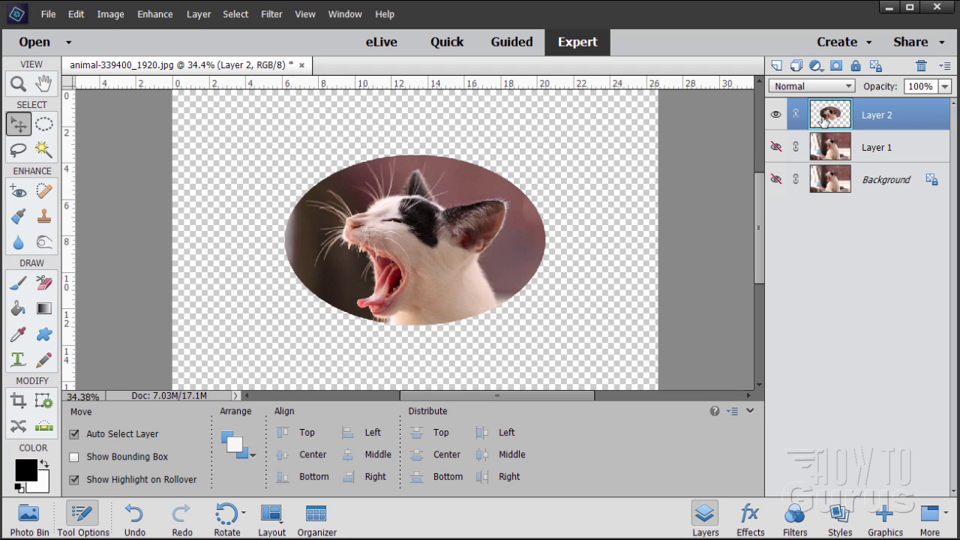
key("ctrl")
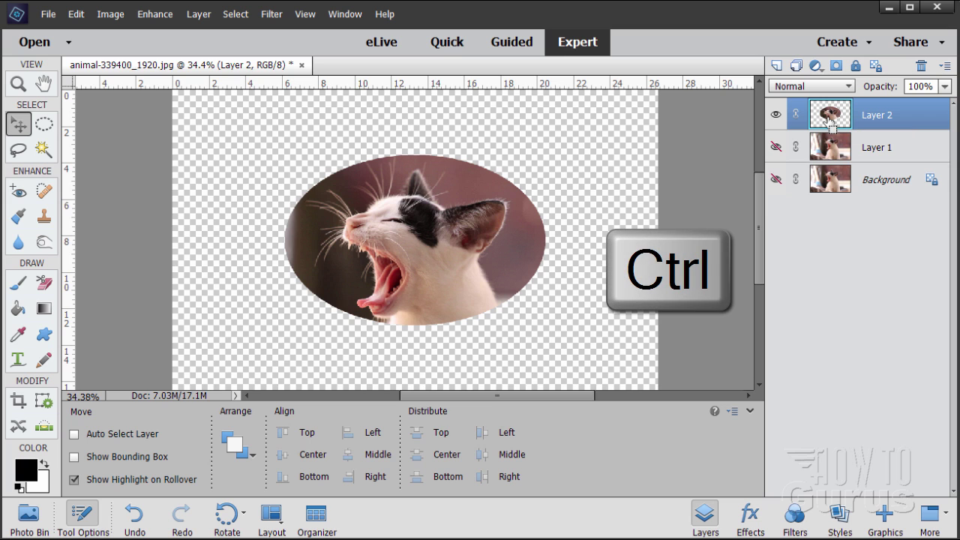
left_click(828, 115, "ctrl")
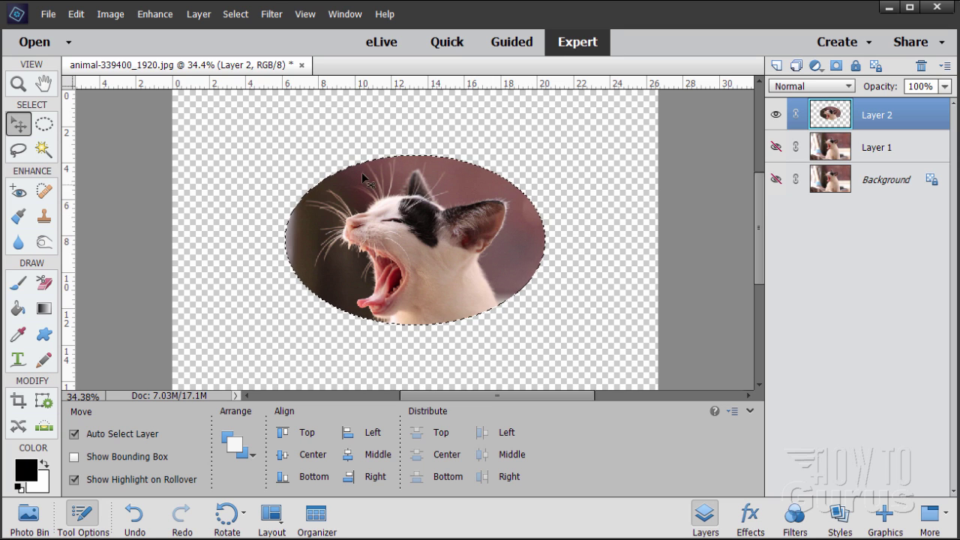
left_click(235, 14)
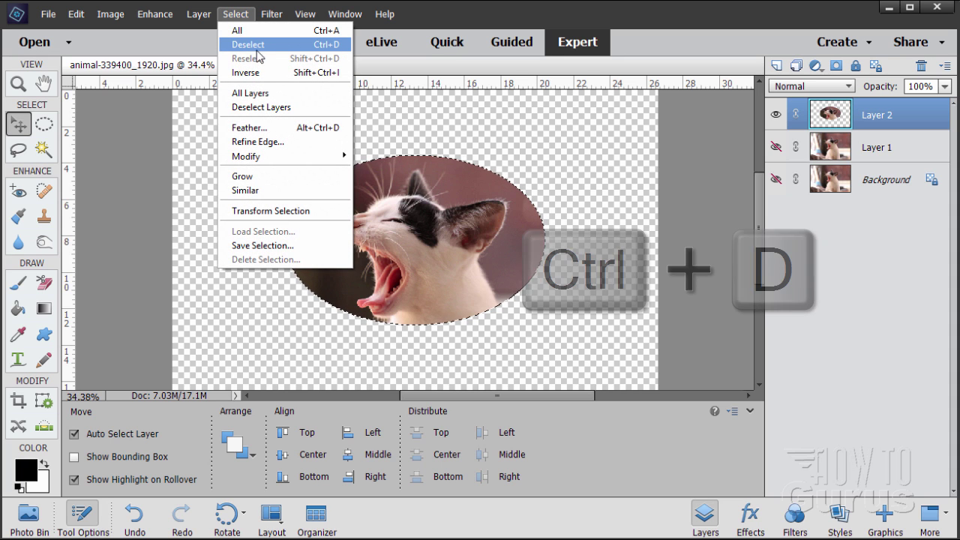
left_click(625, 73)
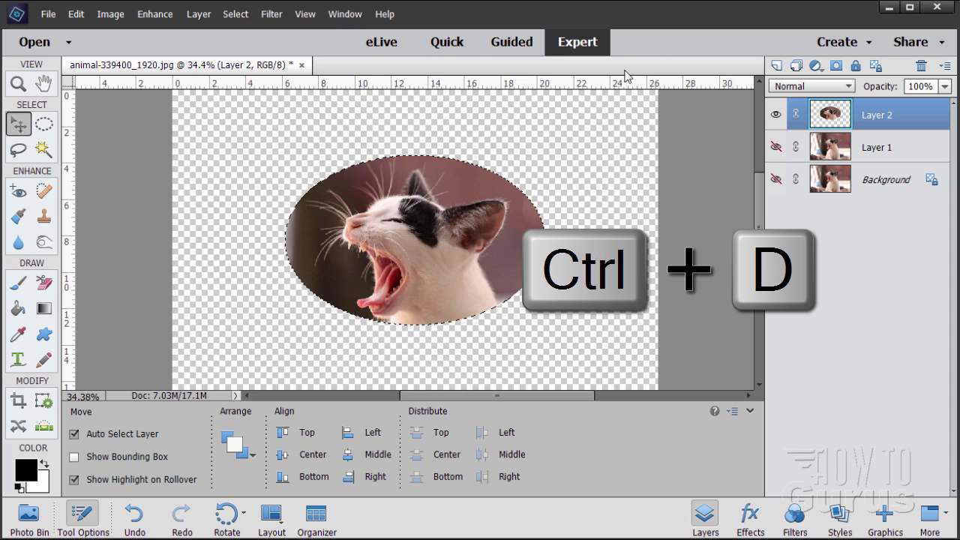
key("ctrl+d")
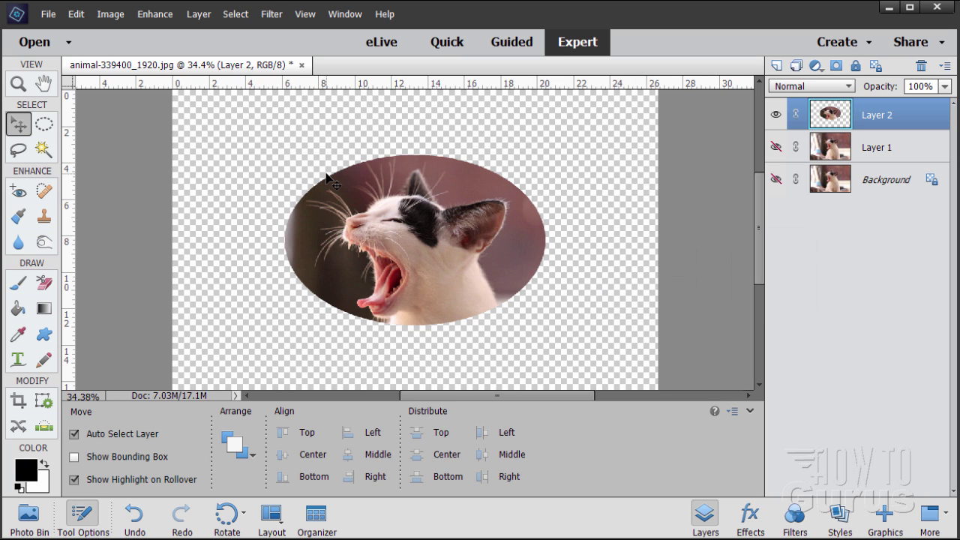
left_click(229, 18)
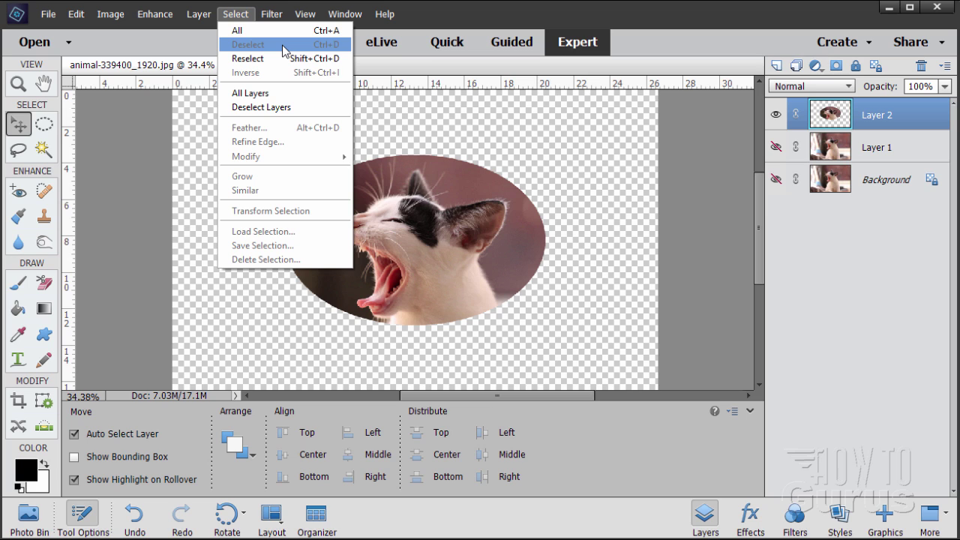
left_click(139, 181)
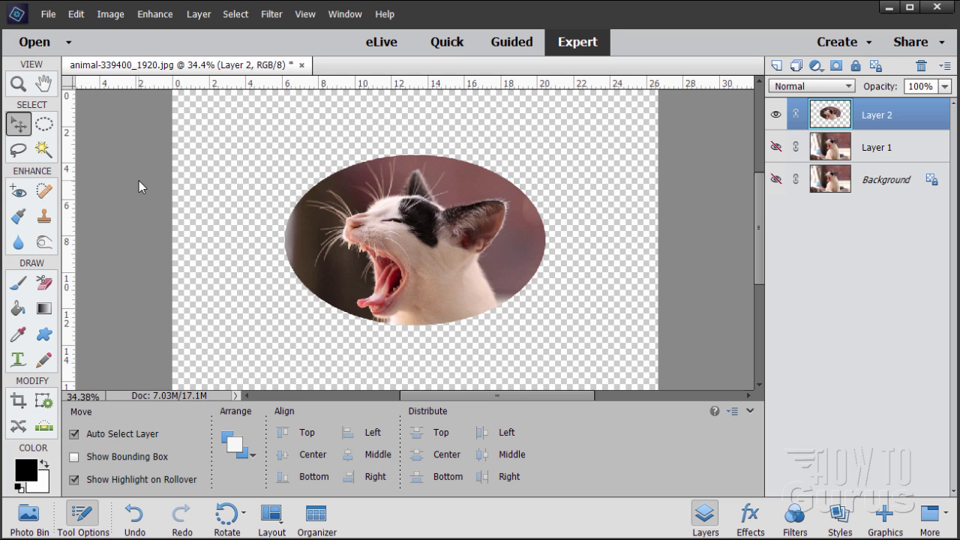
Bring the Acrobat shortcuts PDF forward, nudge its window, then minimize it.
key("alt+Tab")
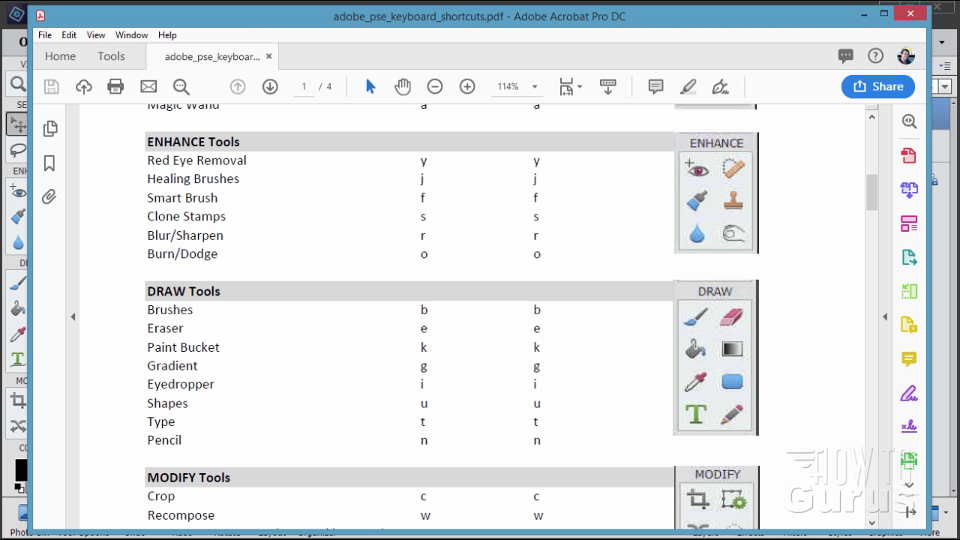
mouse_move(337, 28)
left_mouse_down()
mouse_move(350, 30)
mouse_move(340, 26)
left_mouse_up()
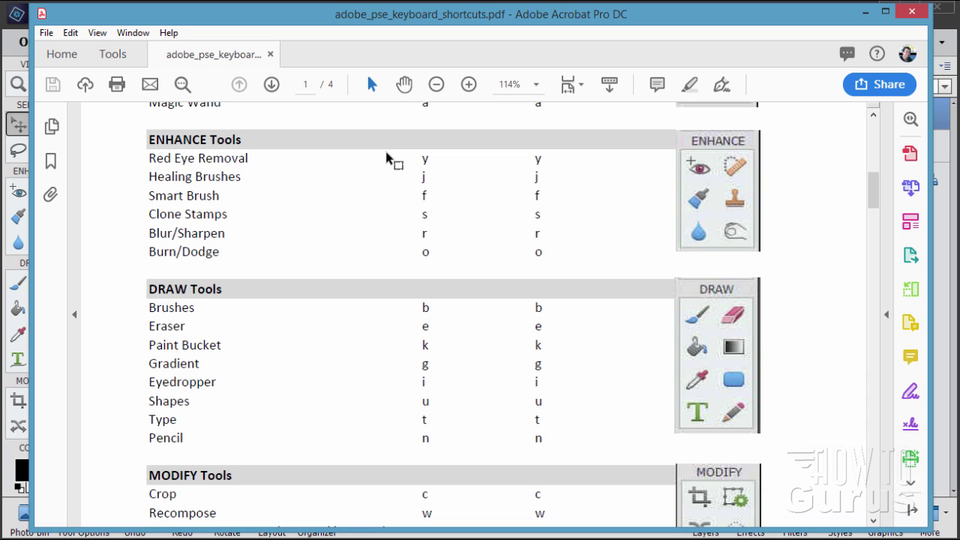
left_click(884, 11)
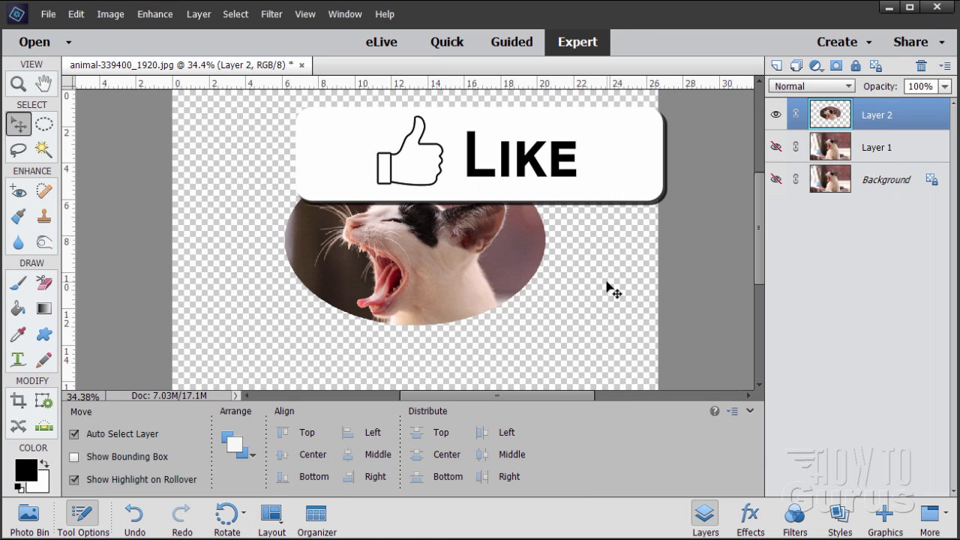